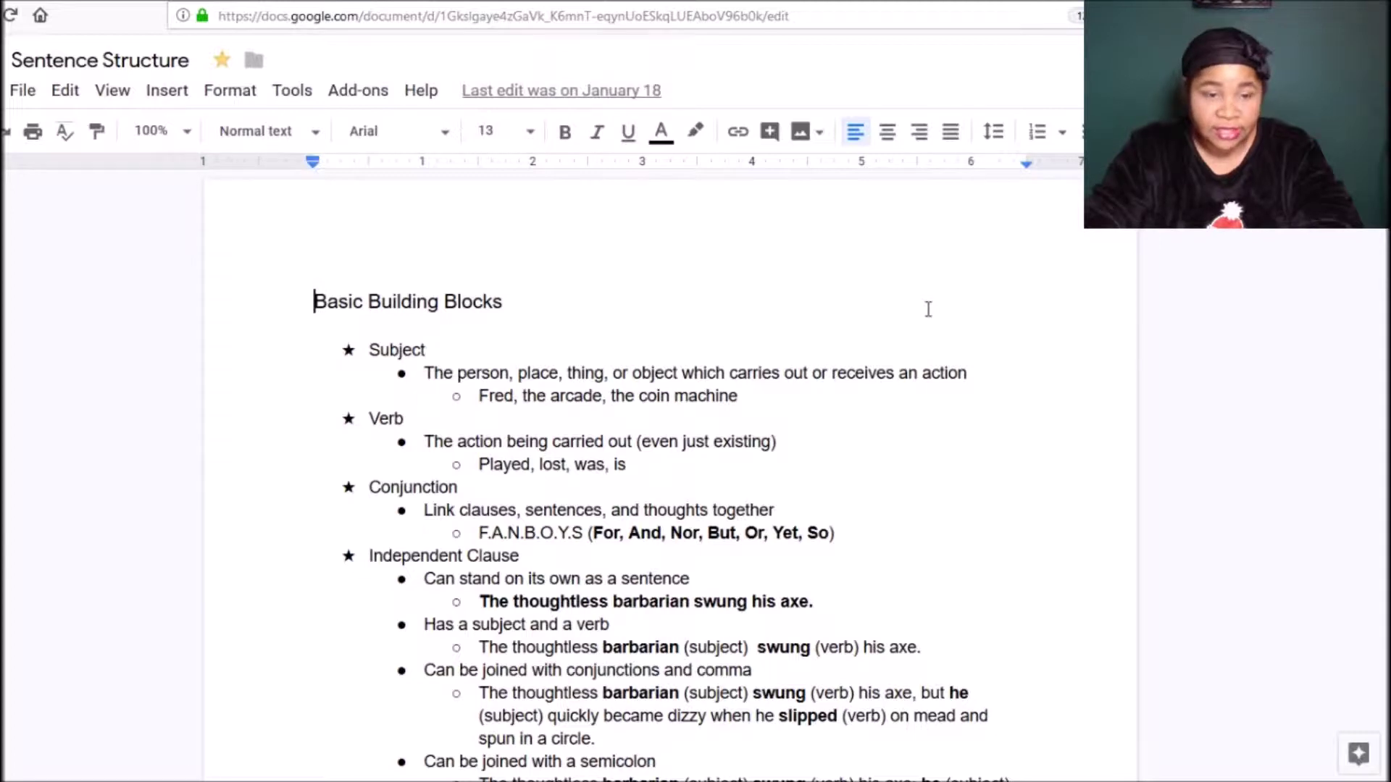
Step: Scroll through the Building Blocks list to the end of the Dependent Clause examples
scroll(931, 311, down, 3)
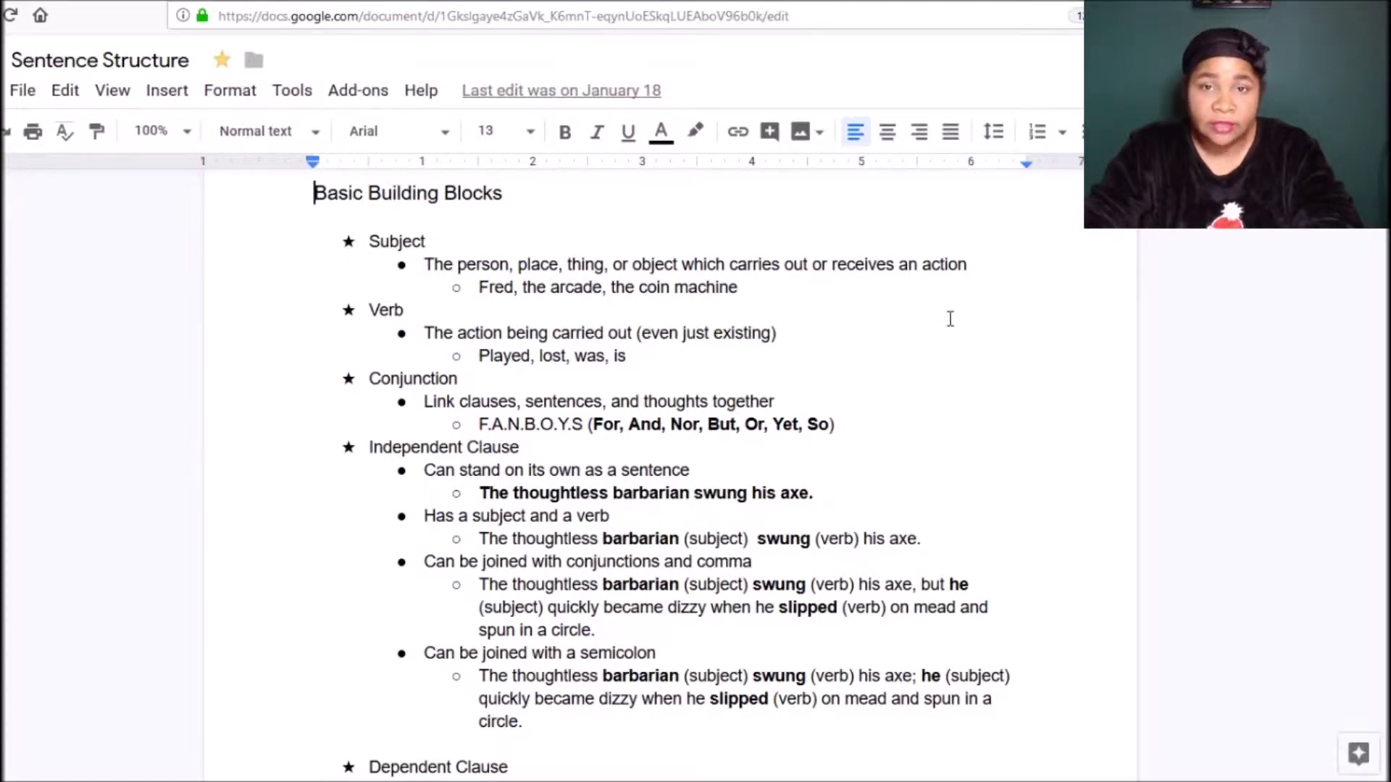
scroll(950, 318, down, 3)
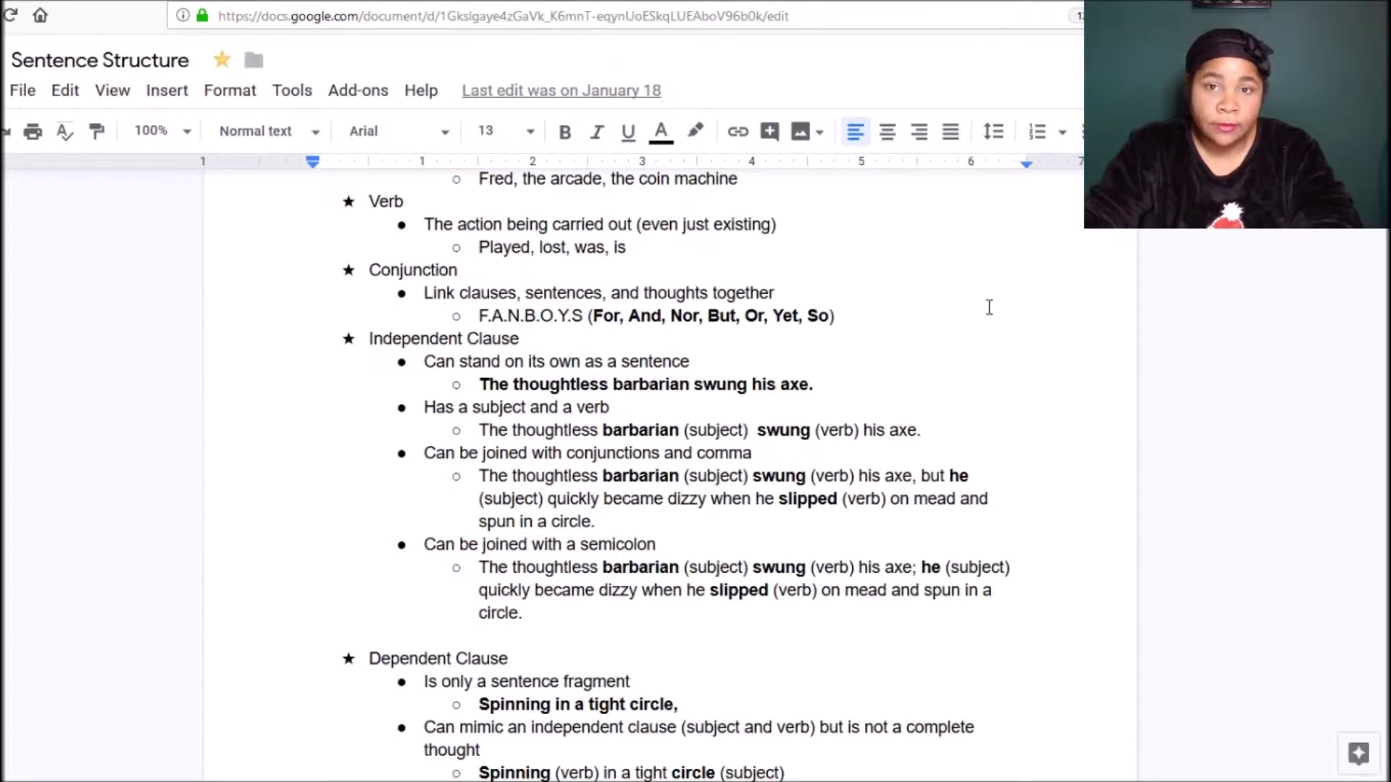
scroll(971, 282, down, 2)
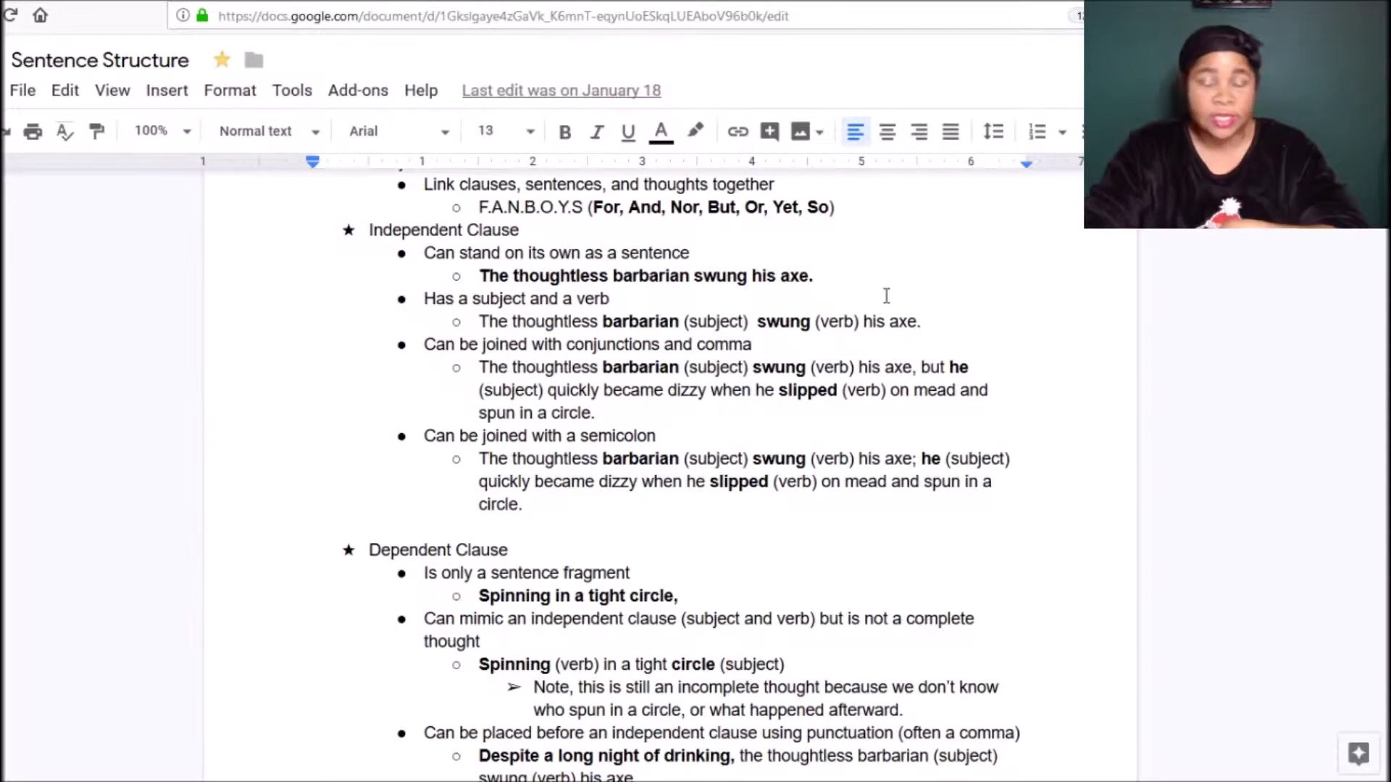
scroll(869, 311, down, 3)
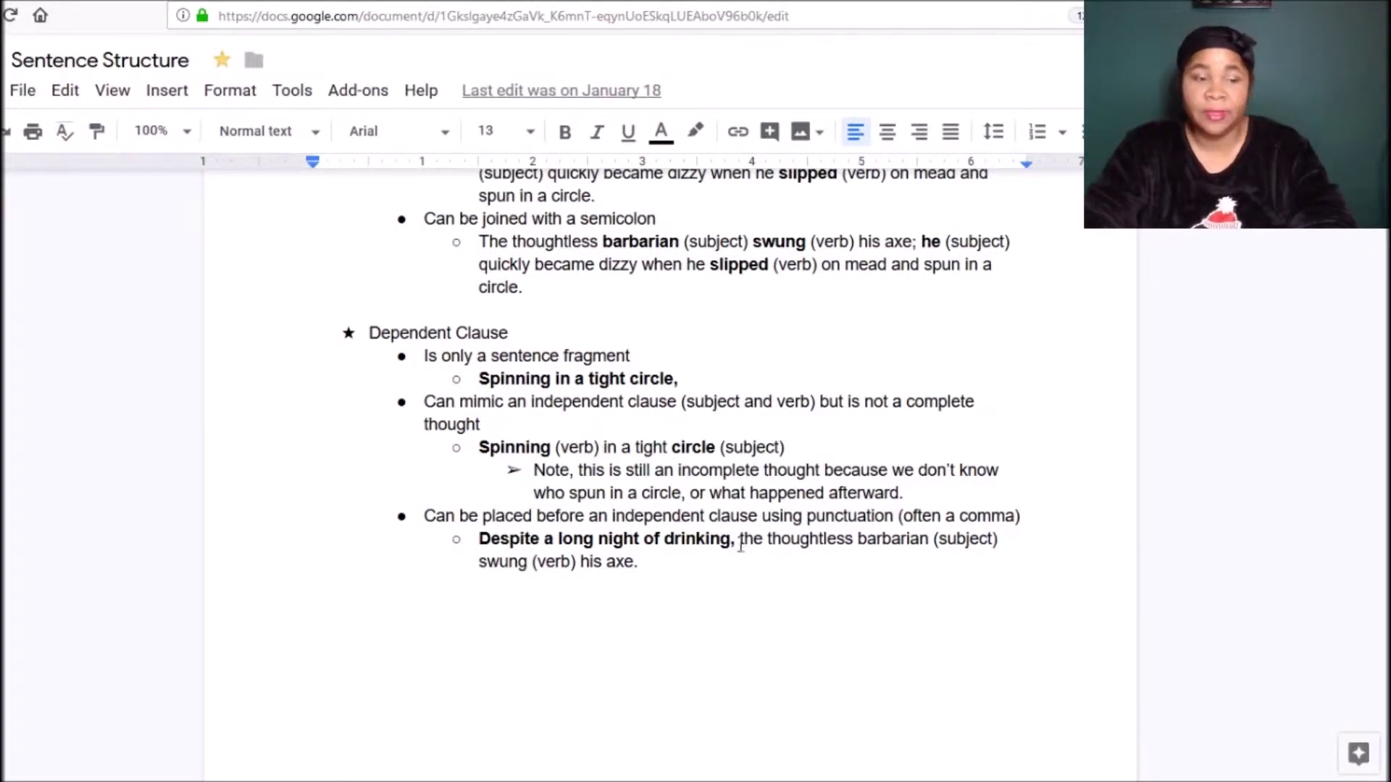
scroll(754, 554, down, 3)
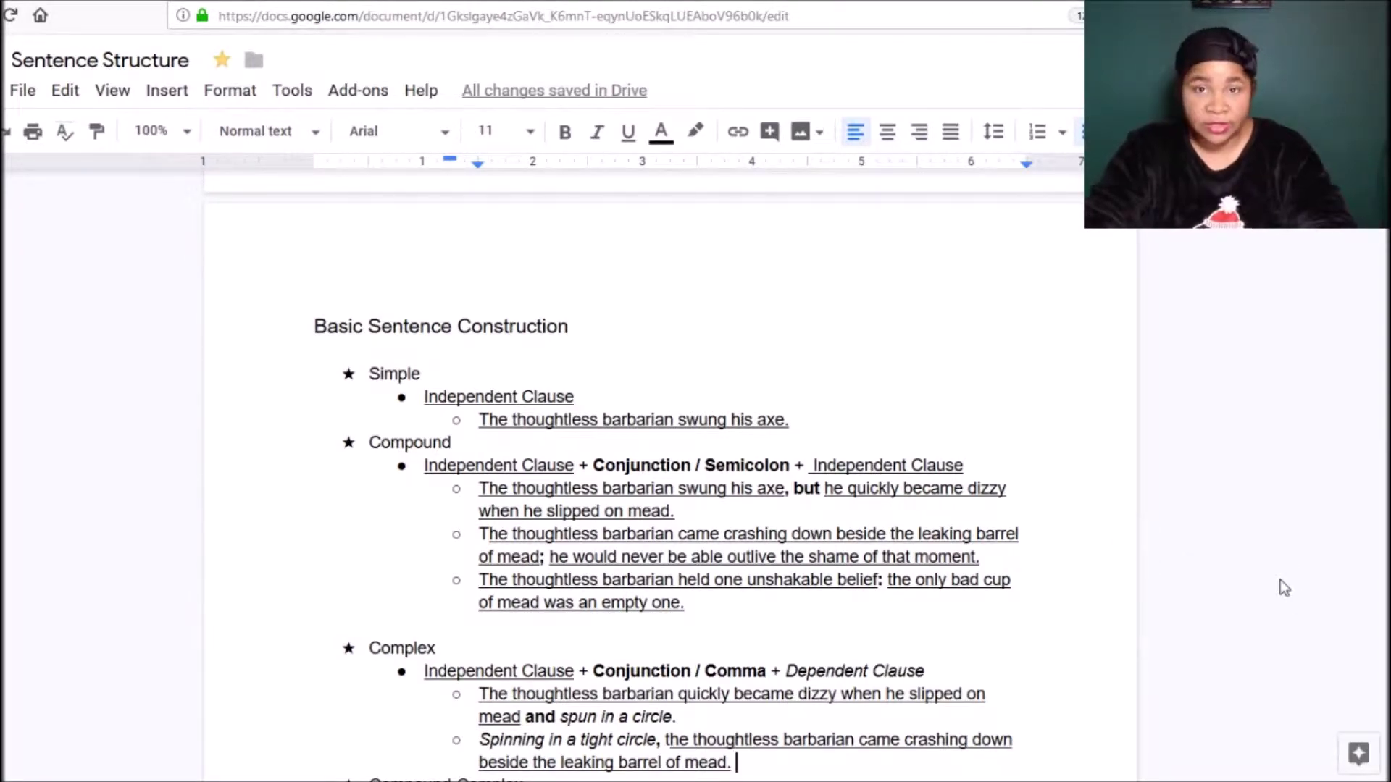
Step: Scroll to the Basic Sentence Construction heading and its Simple, Compound and Complex examples
scroll(978, 536, down, 2)
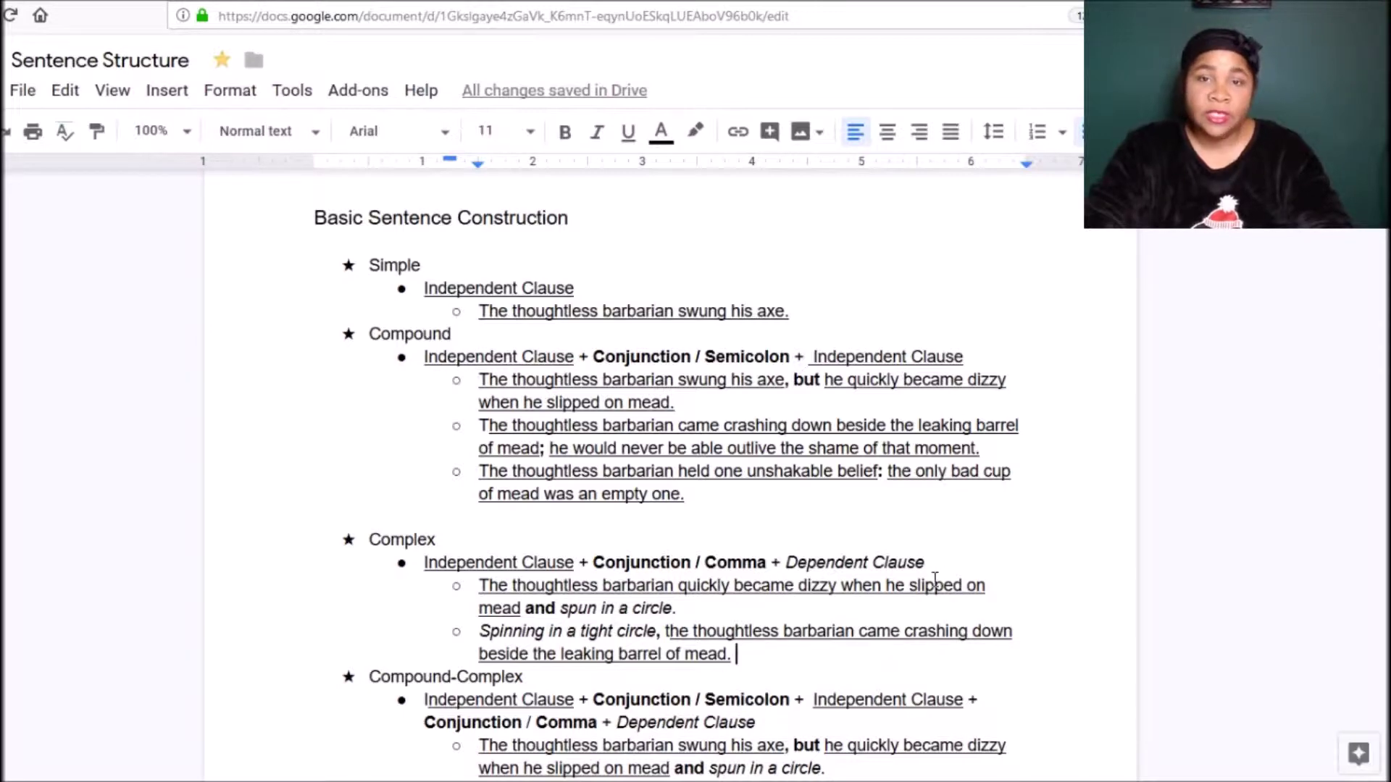
scroll(934, 575, down, 3)
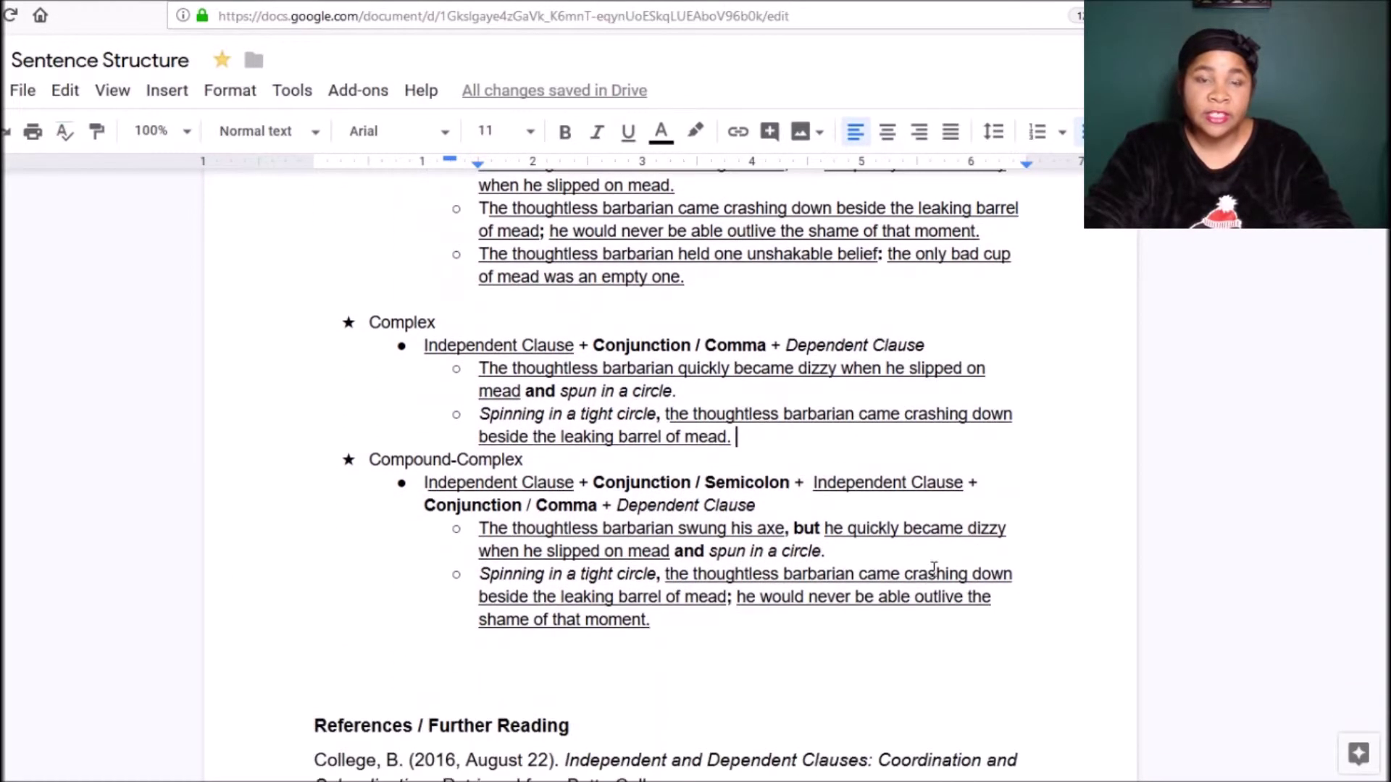
scroll(956, 565, up, 2)
scroll(999, 547, up, 3)
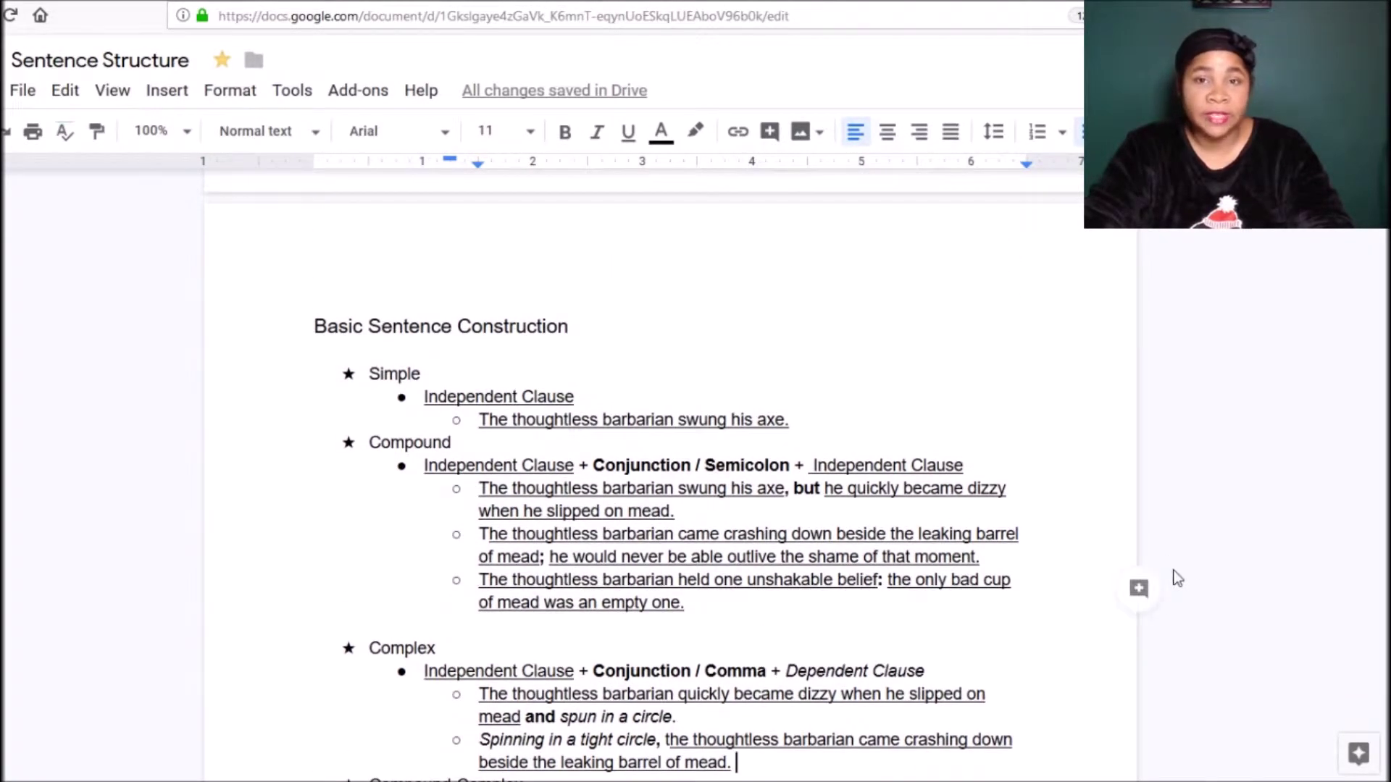
scroll(1152, 575, down, 2)
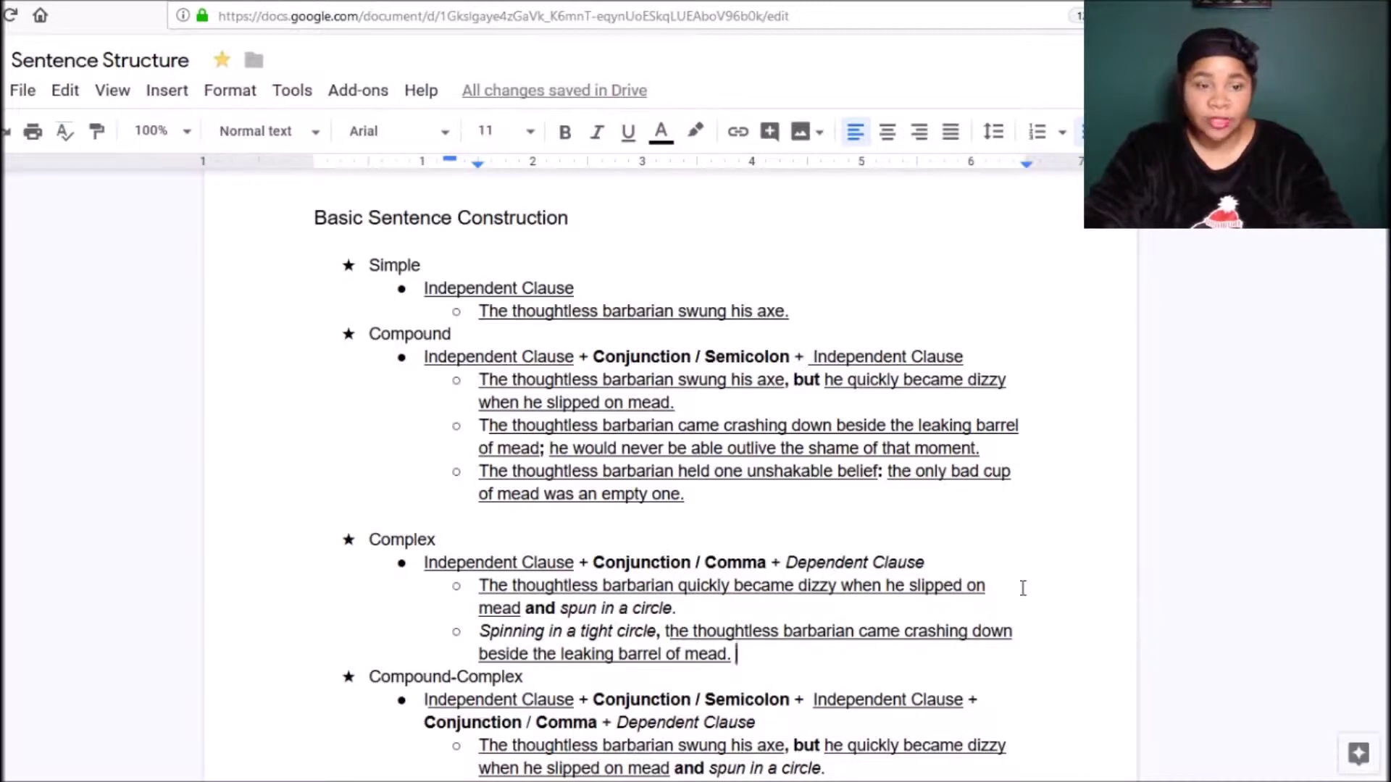
Step: Review the Compound-Complex pattern and References list, then return to Basic Building Blocks
scroll(1017, 569, down, 3)
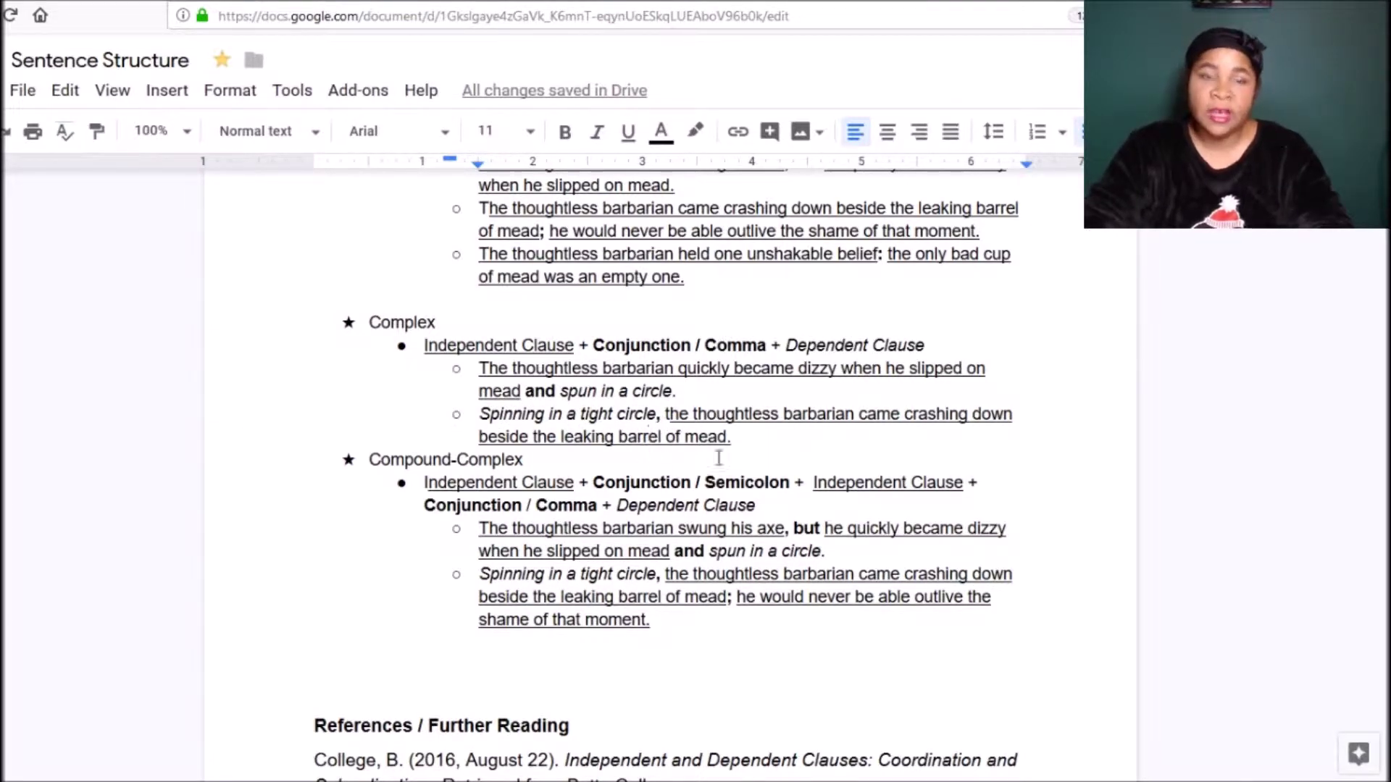
scroll(1002, 456, down, 2)
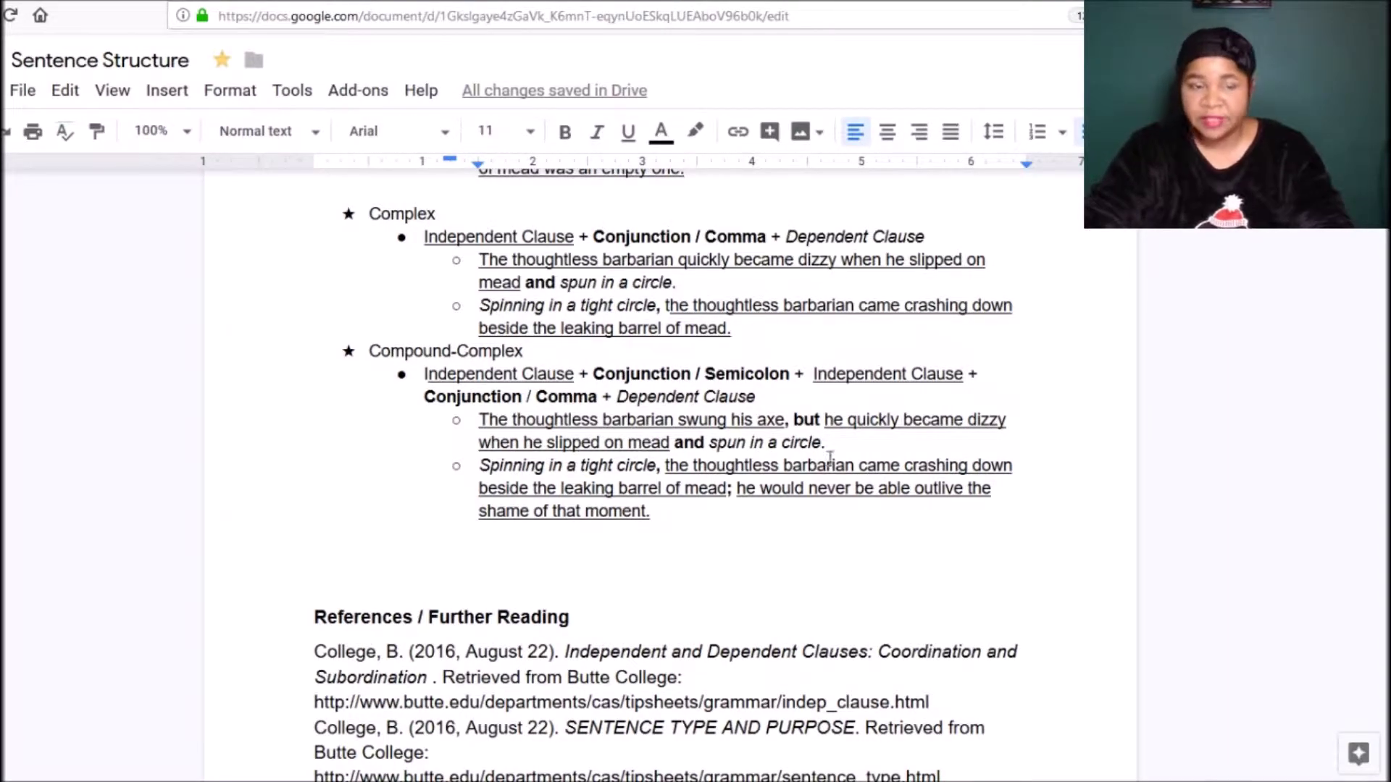
scroll(826, 508, down, 2)
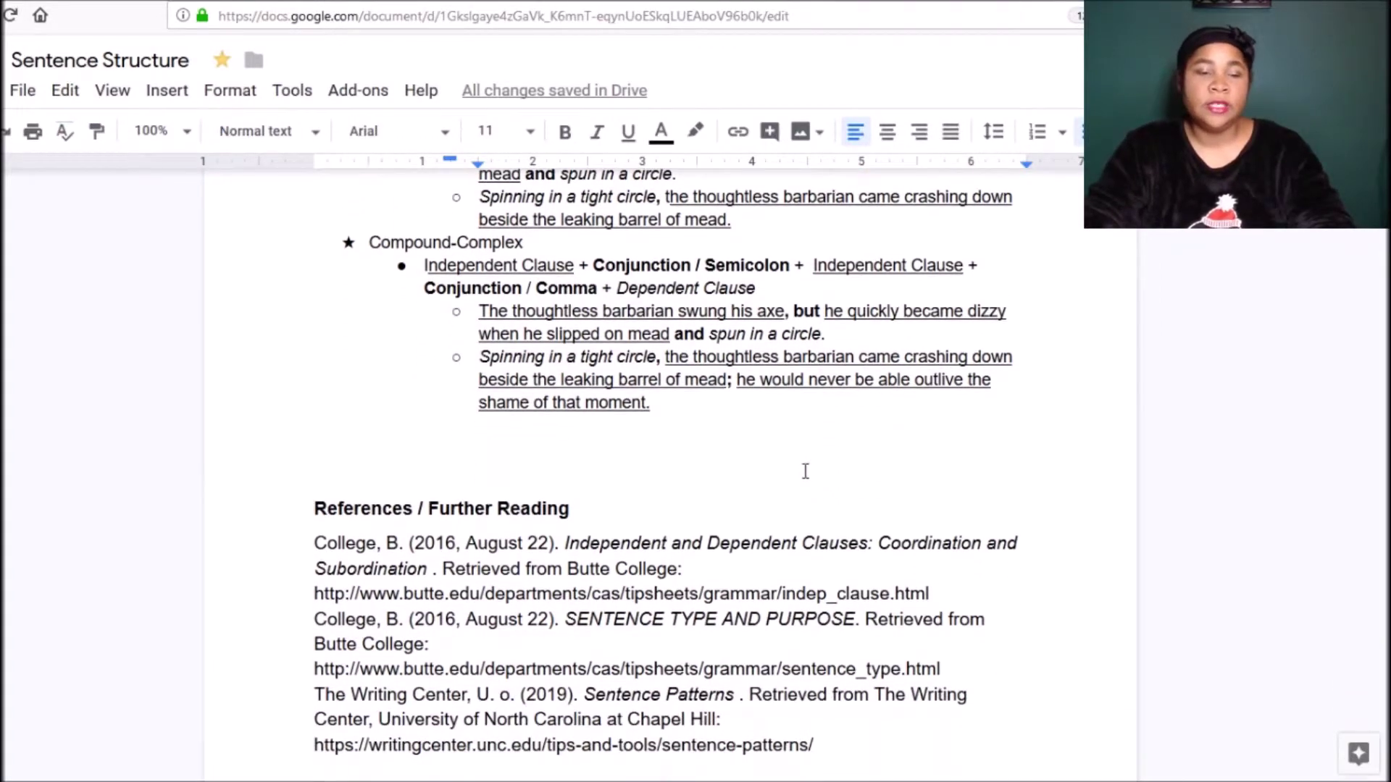
scroll(797, 468, up, 5)
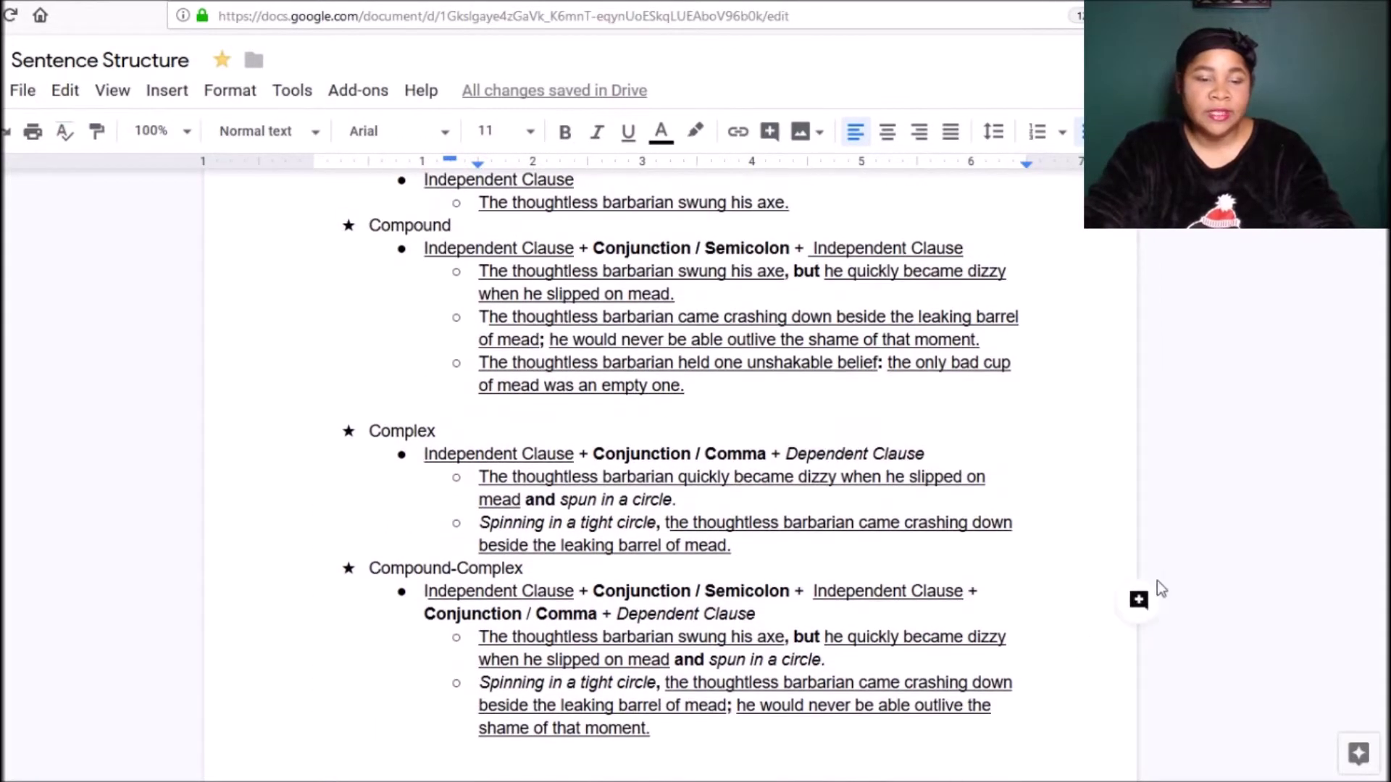
scroll(1072, 601, up, 15)
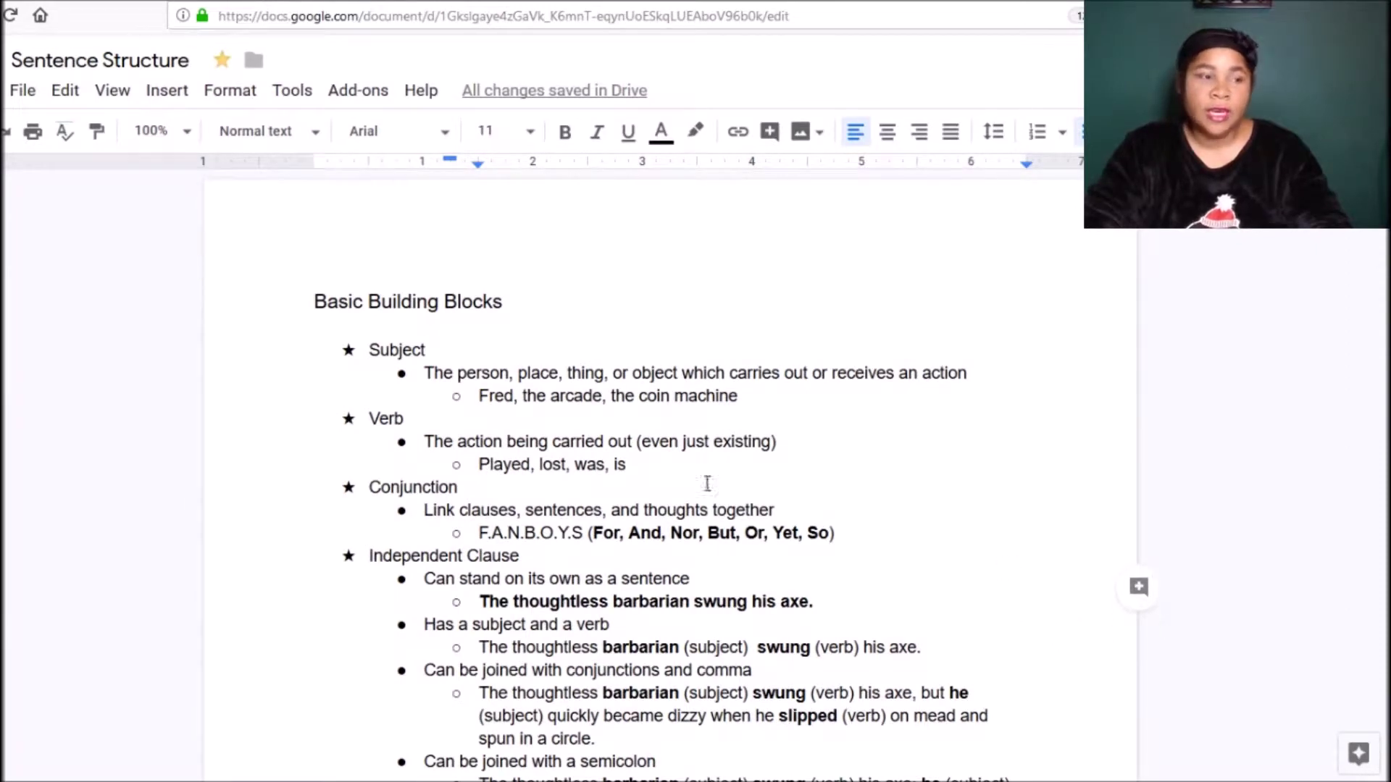
Step: Scroll the Punctuation notes to Apostrophe and select the stray space after 'Washington.'
scroll(232, 378, down, 3)
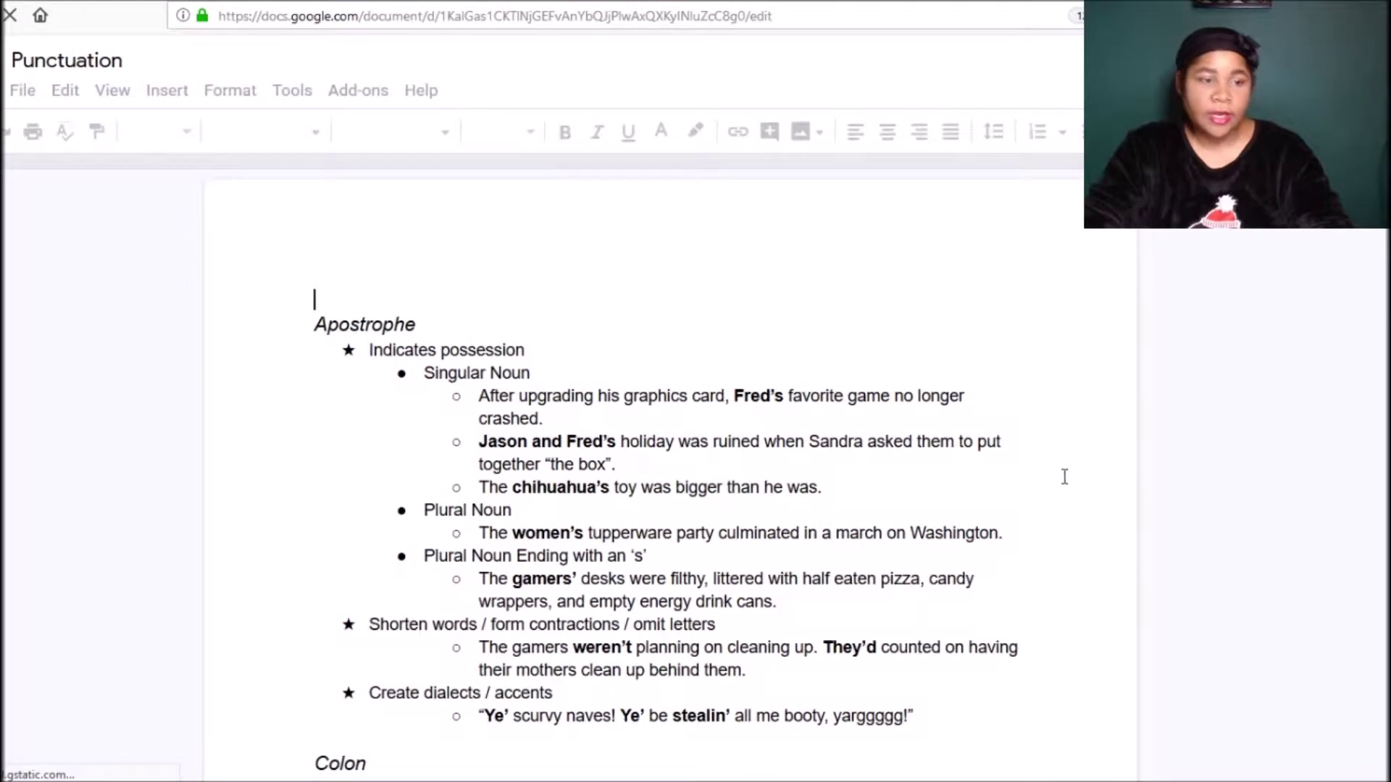
scroll(1087, 477, down, 1)
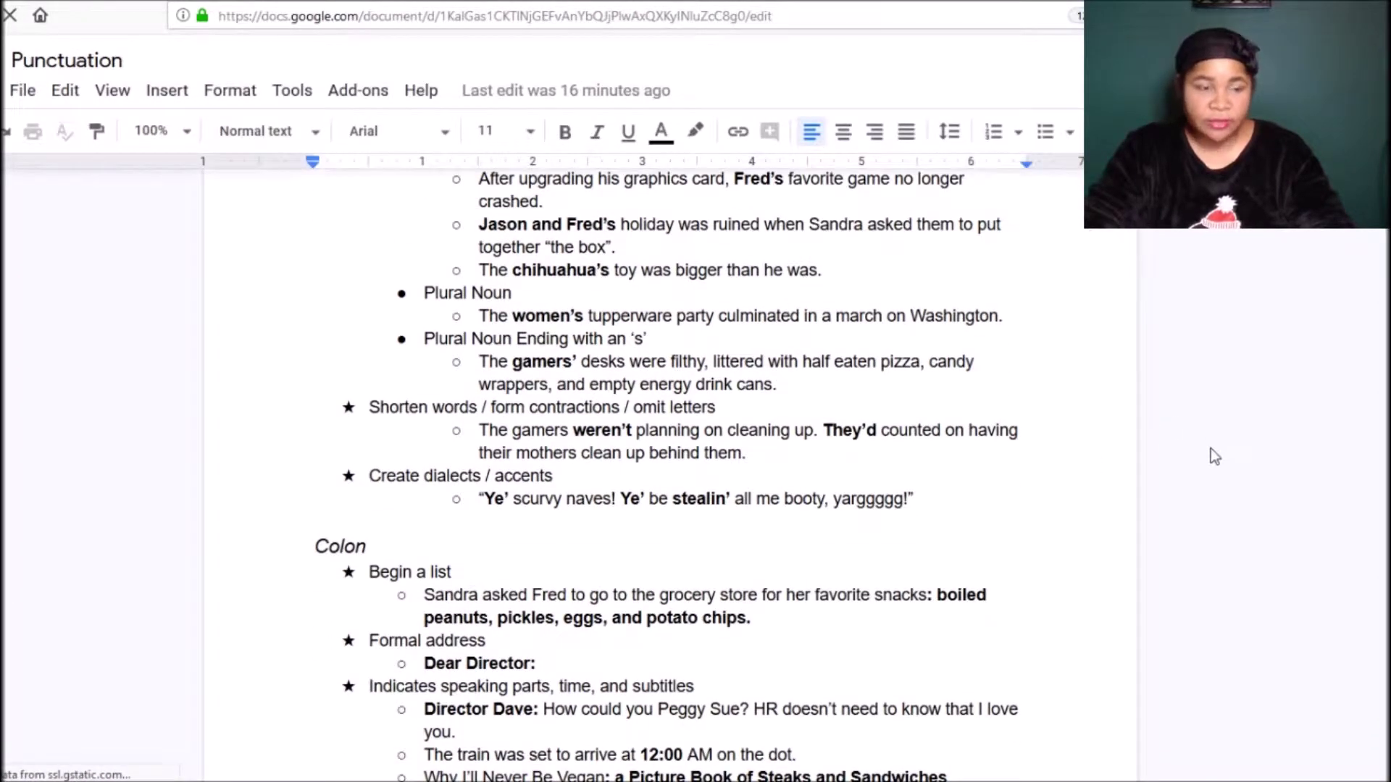
scroll(1089, 544, up, 2)
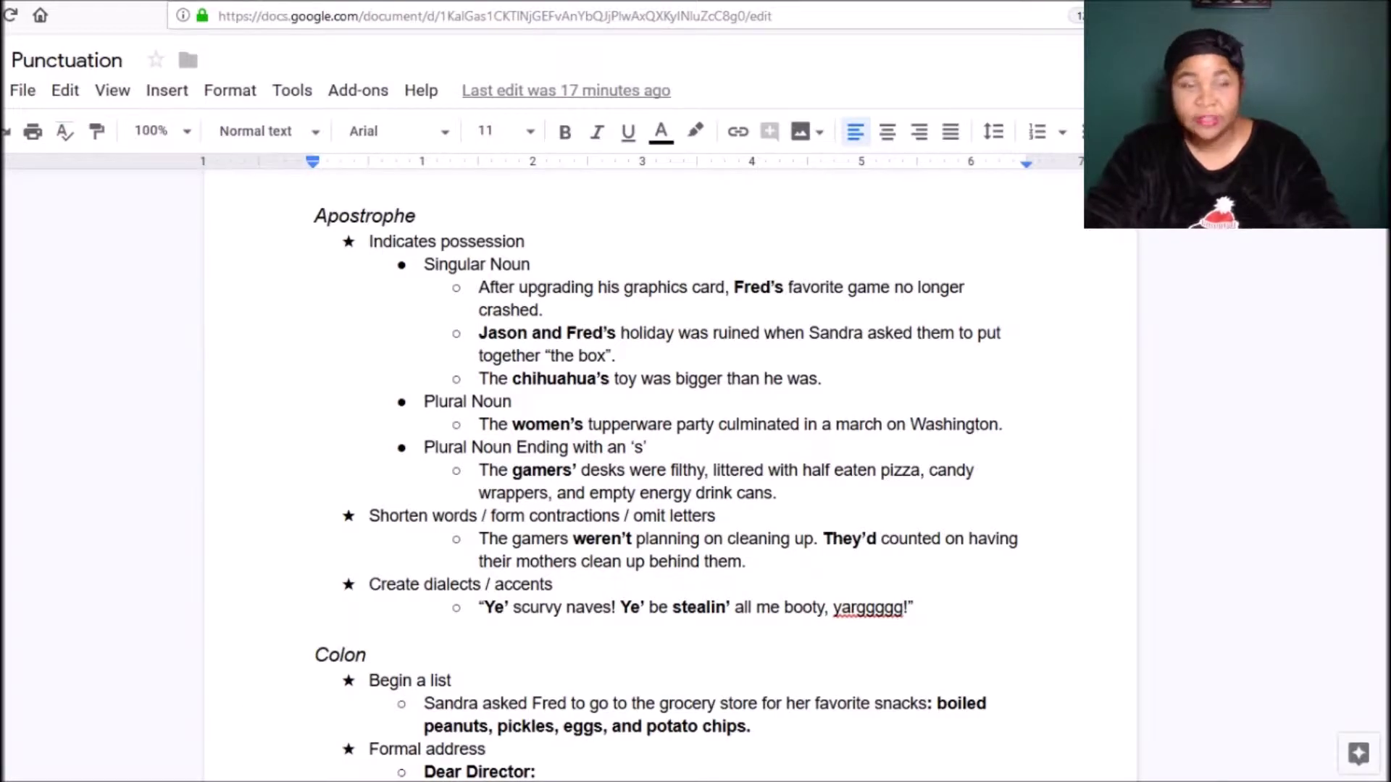
double_click(1007, 425)
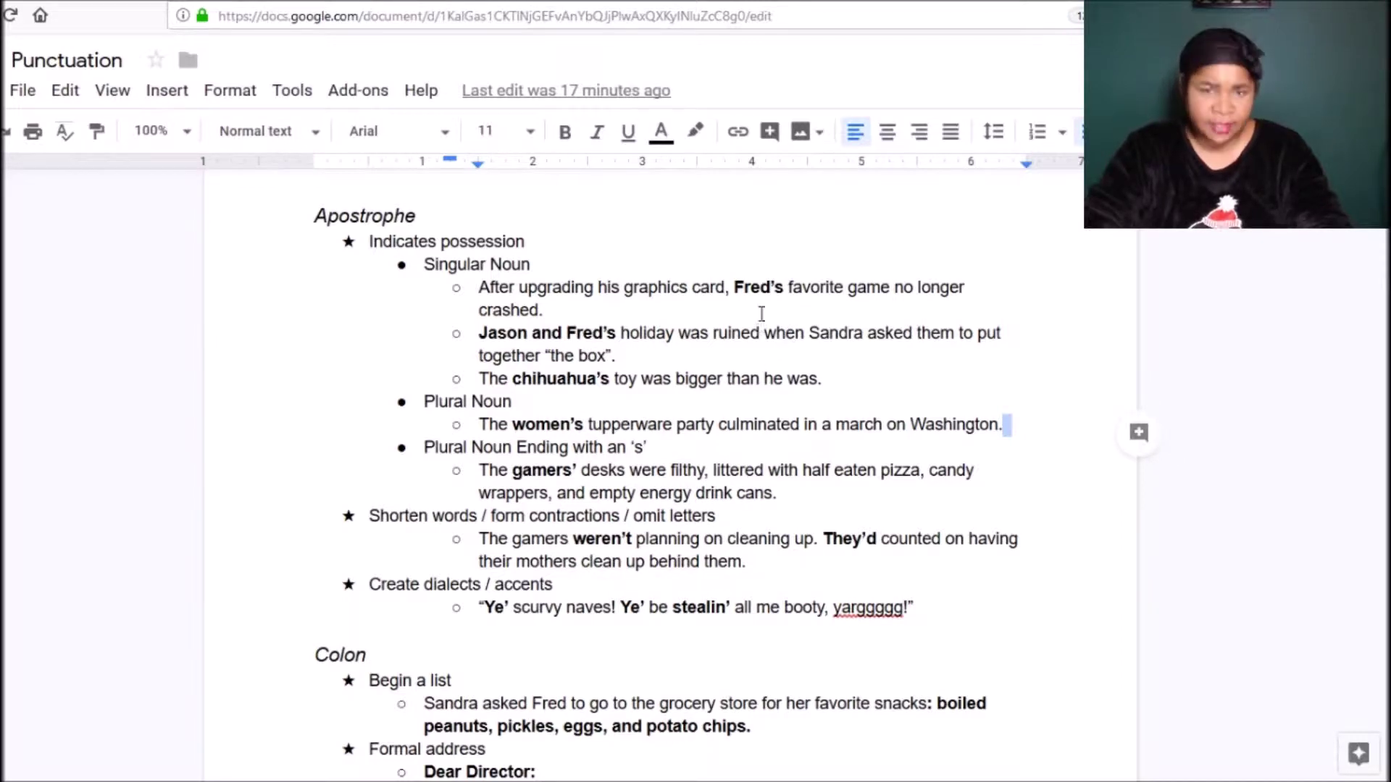
Step: Delete the trailing space after 'Washington.' in the Plural Noun apostrophe example
scroll(753, 327, down, 2)
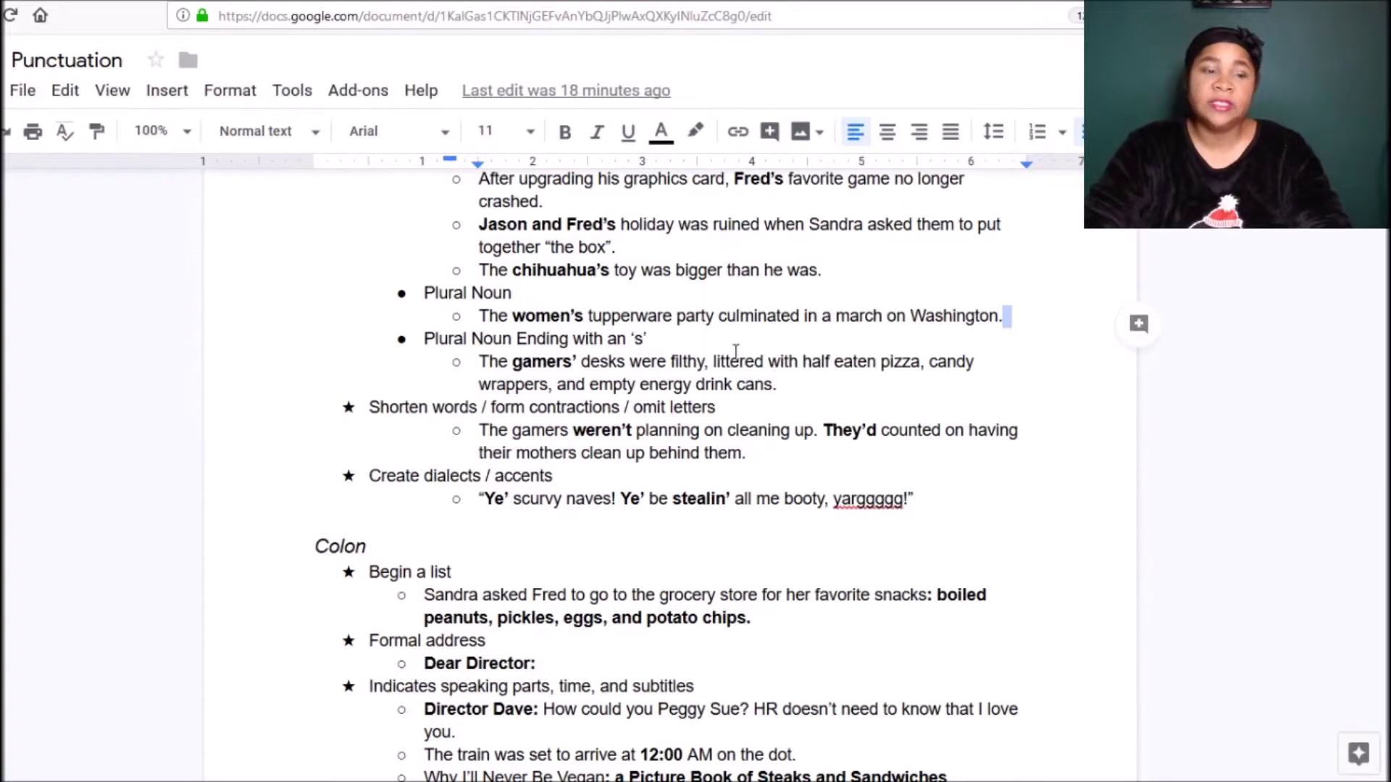
key(BackSpace)
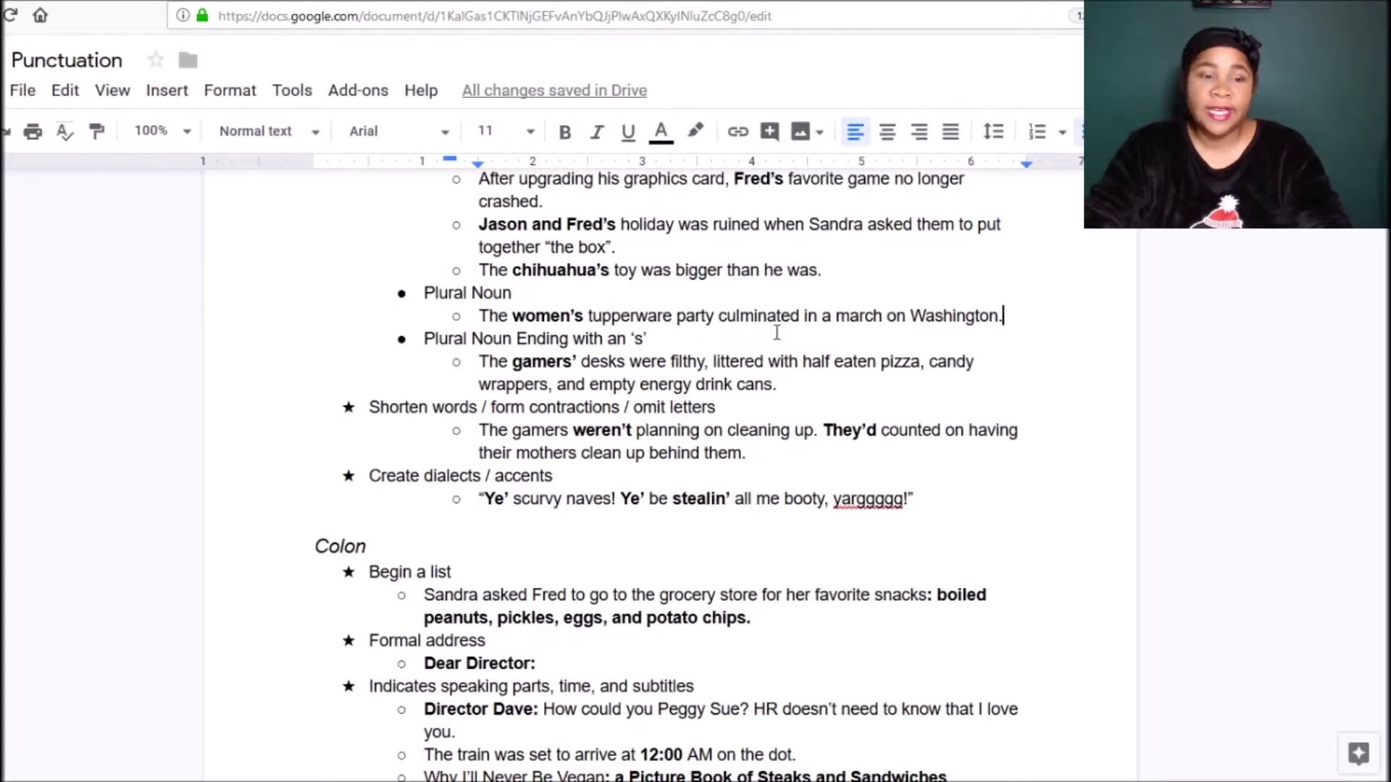
key(Down)
key(Down)
key(Down)
key(Down)
key(Down)
key(Down)
scroll(901, 348, up, 3)
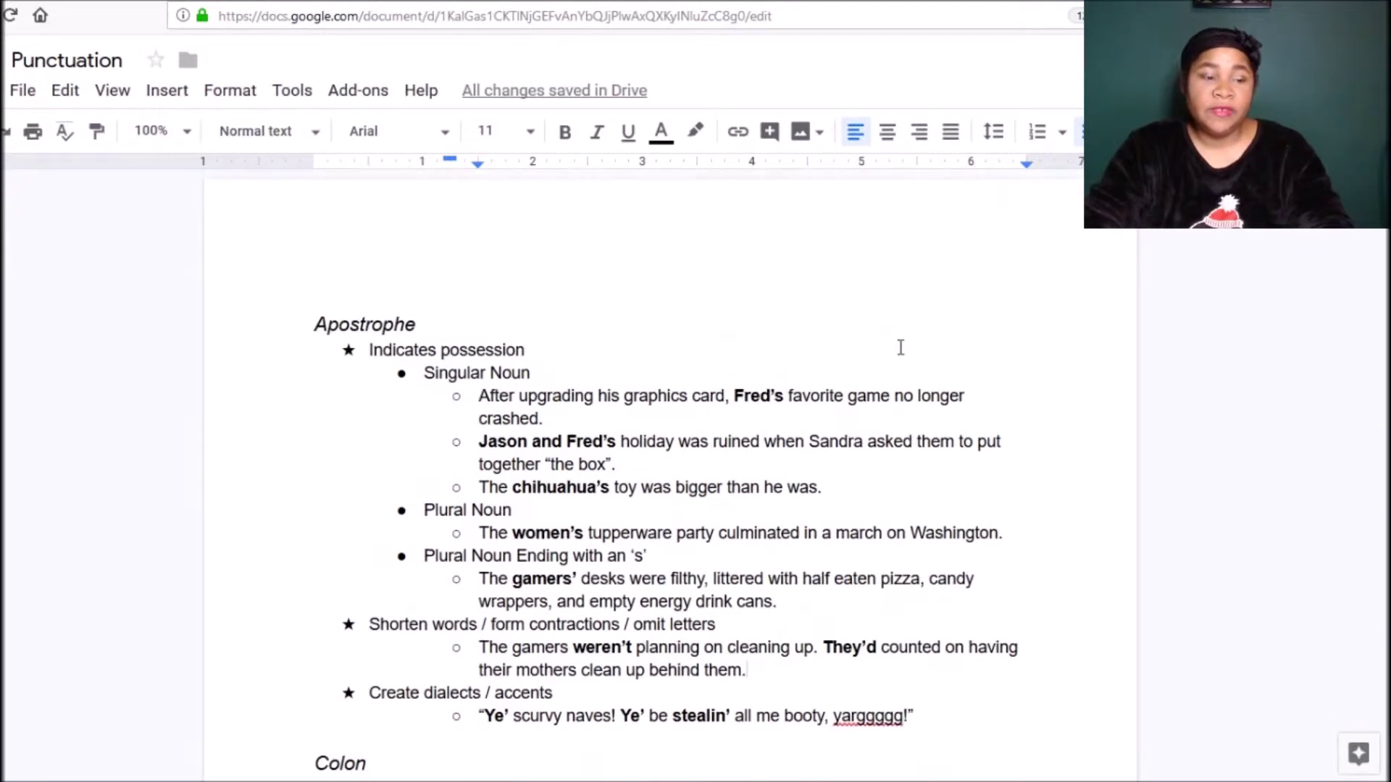
scroll(901, 348, down, 3)
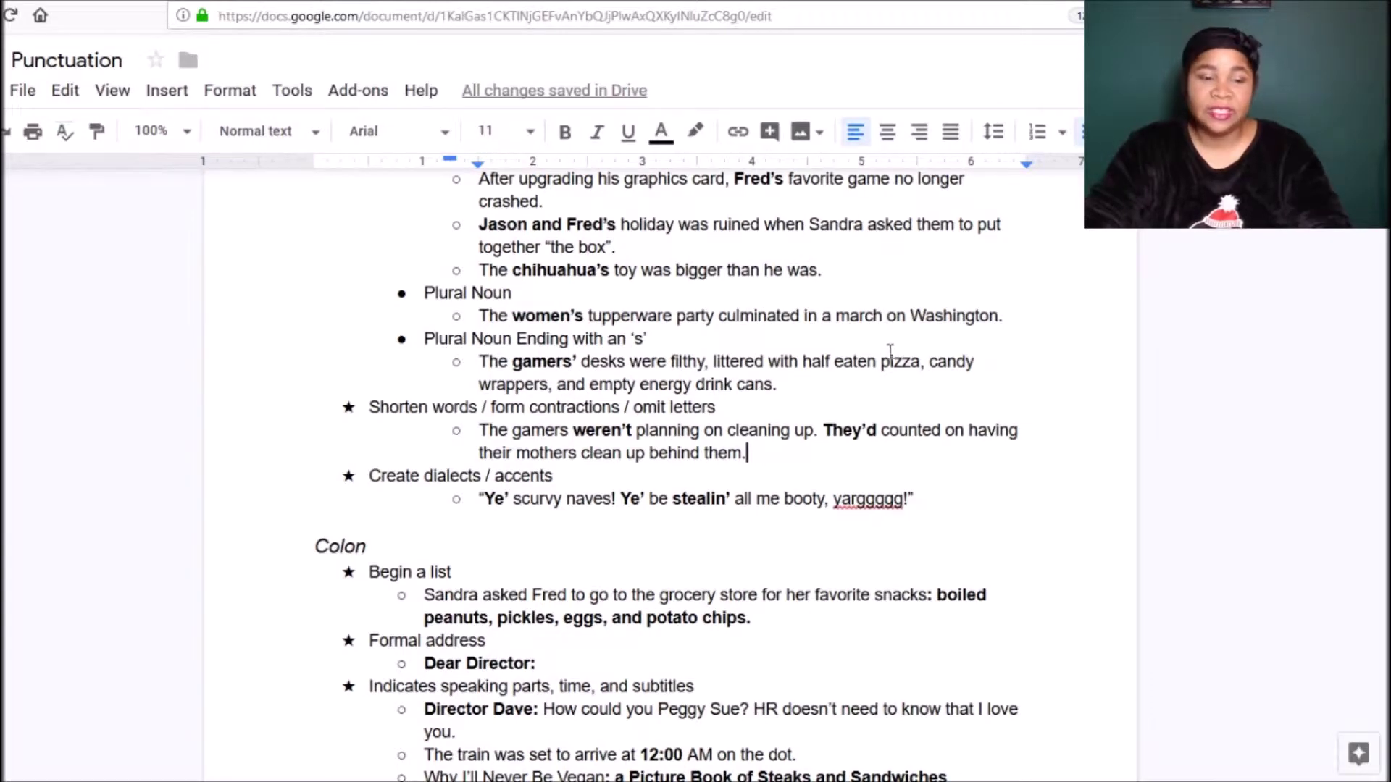
Step: Scroll past the Colon uses to the Comma section's pause and series rules
scroll(1109, 403, down, 3)
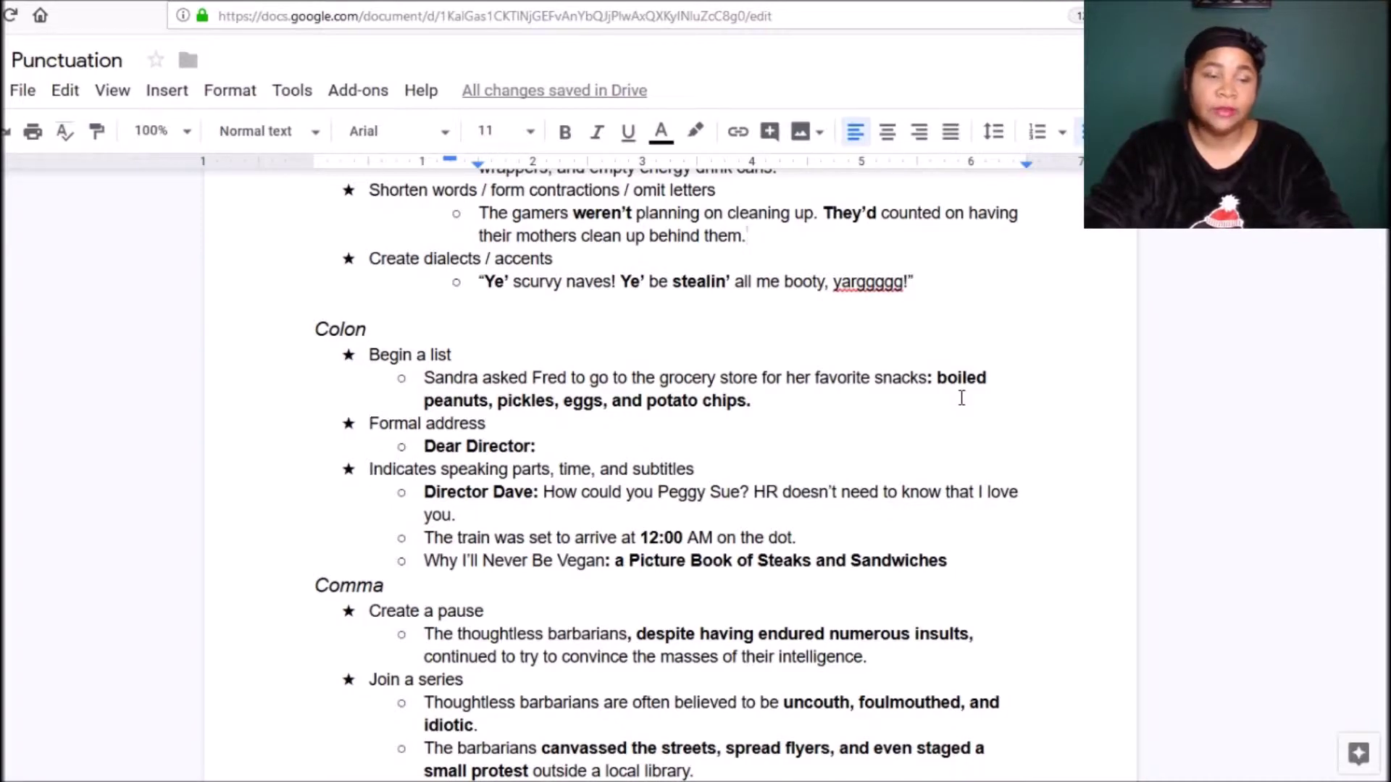
scroll(950, 403, down, 2)
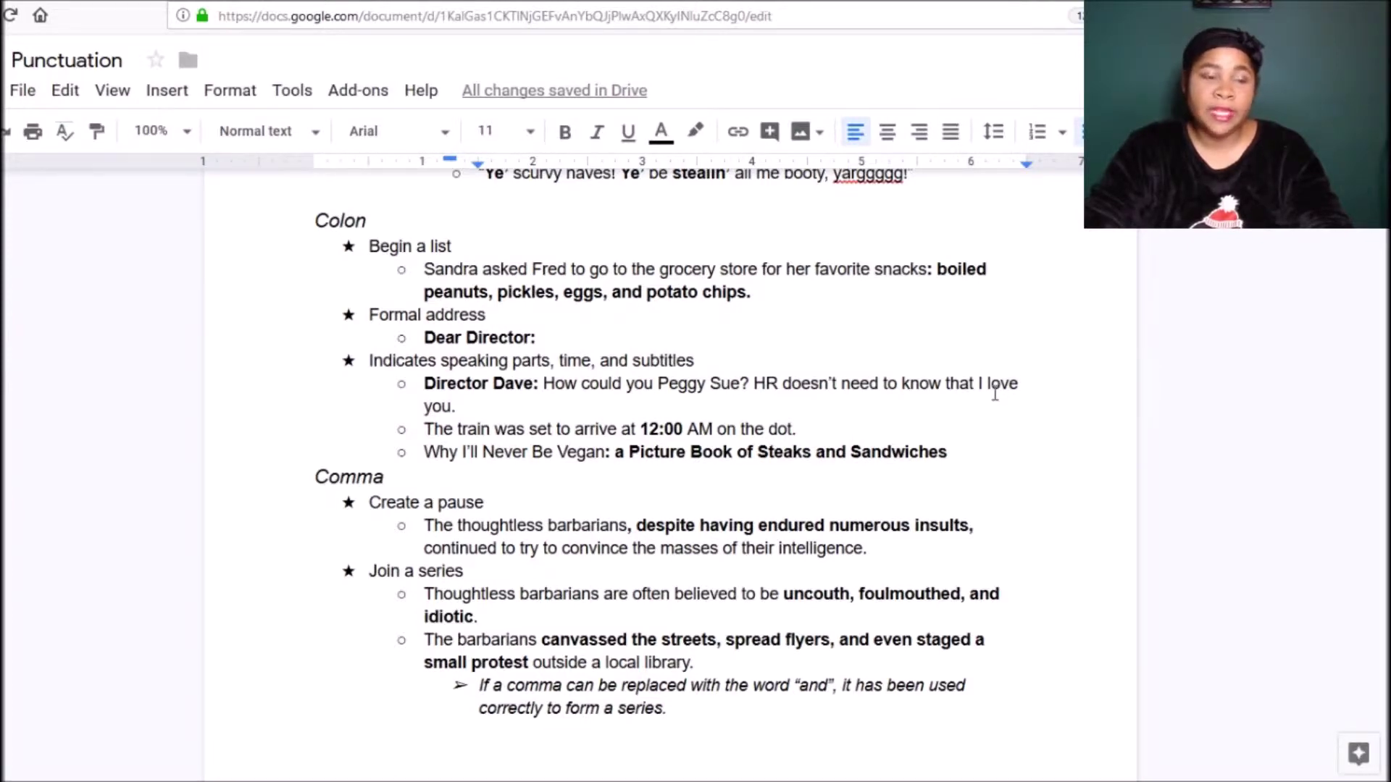
scroll(994, 394, down, 3)
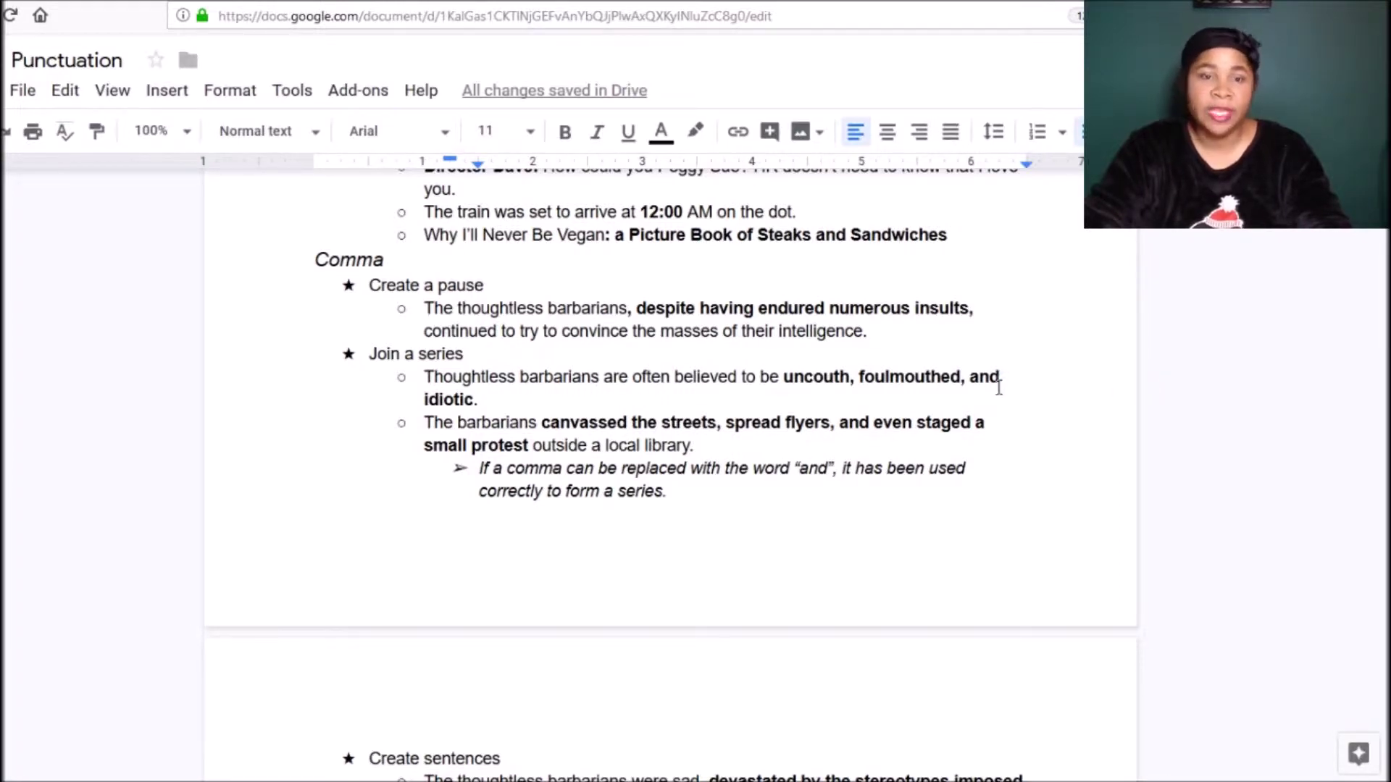
scroll(997, 382, down, 2)
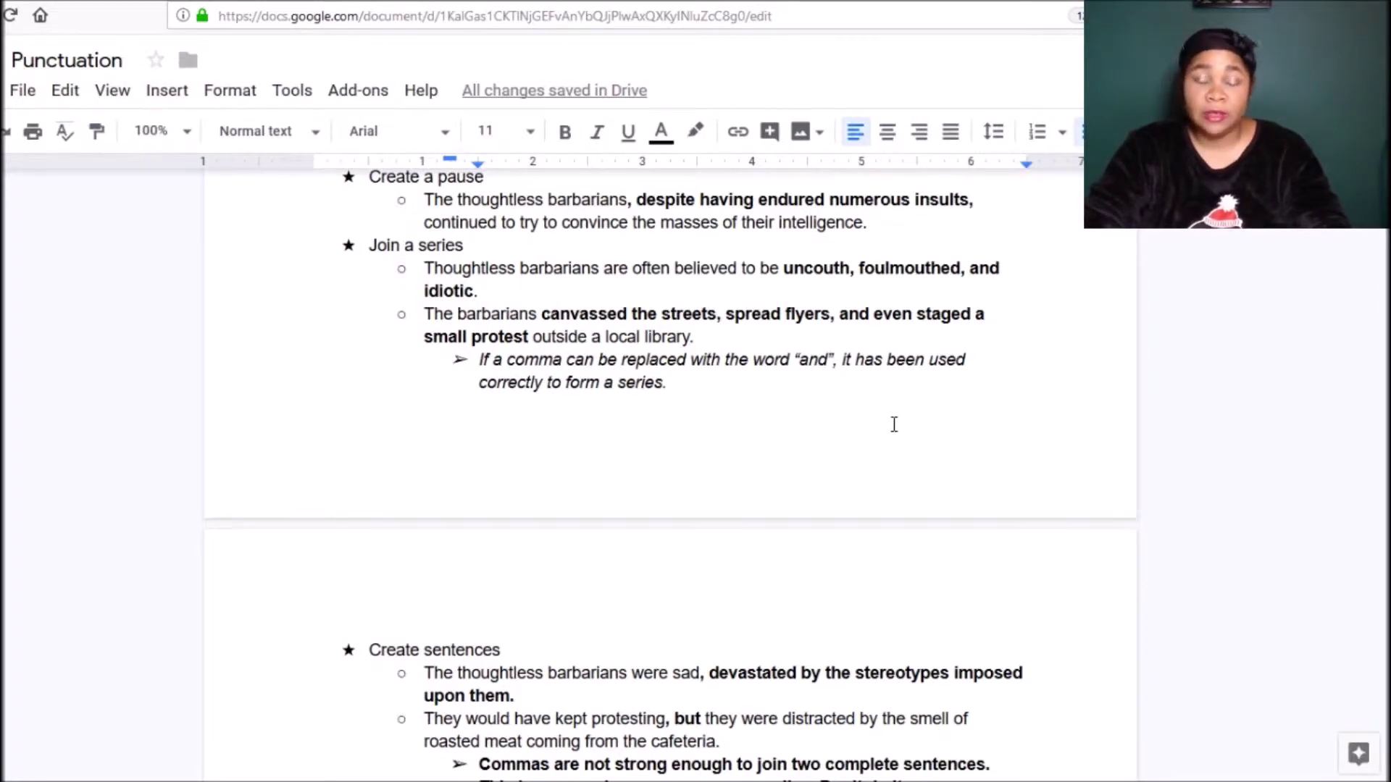
scroll(1087, 384, down, 3)
scroll(1084, 386, up, 3)
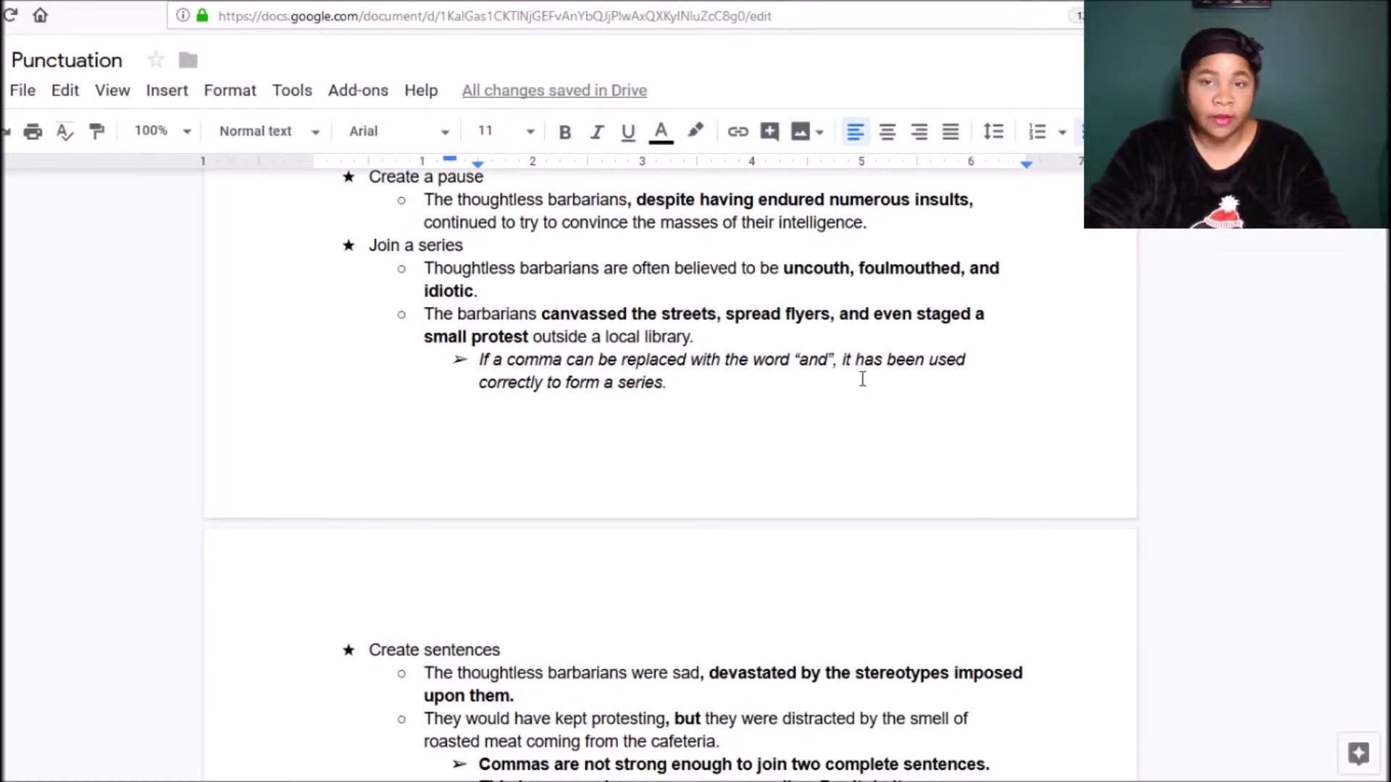
scroll(861, 379, down, 5)
scroll(996, 537, up, 3)
scroll(1012, 539, up, 5)
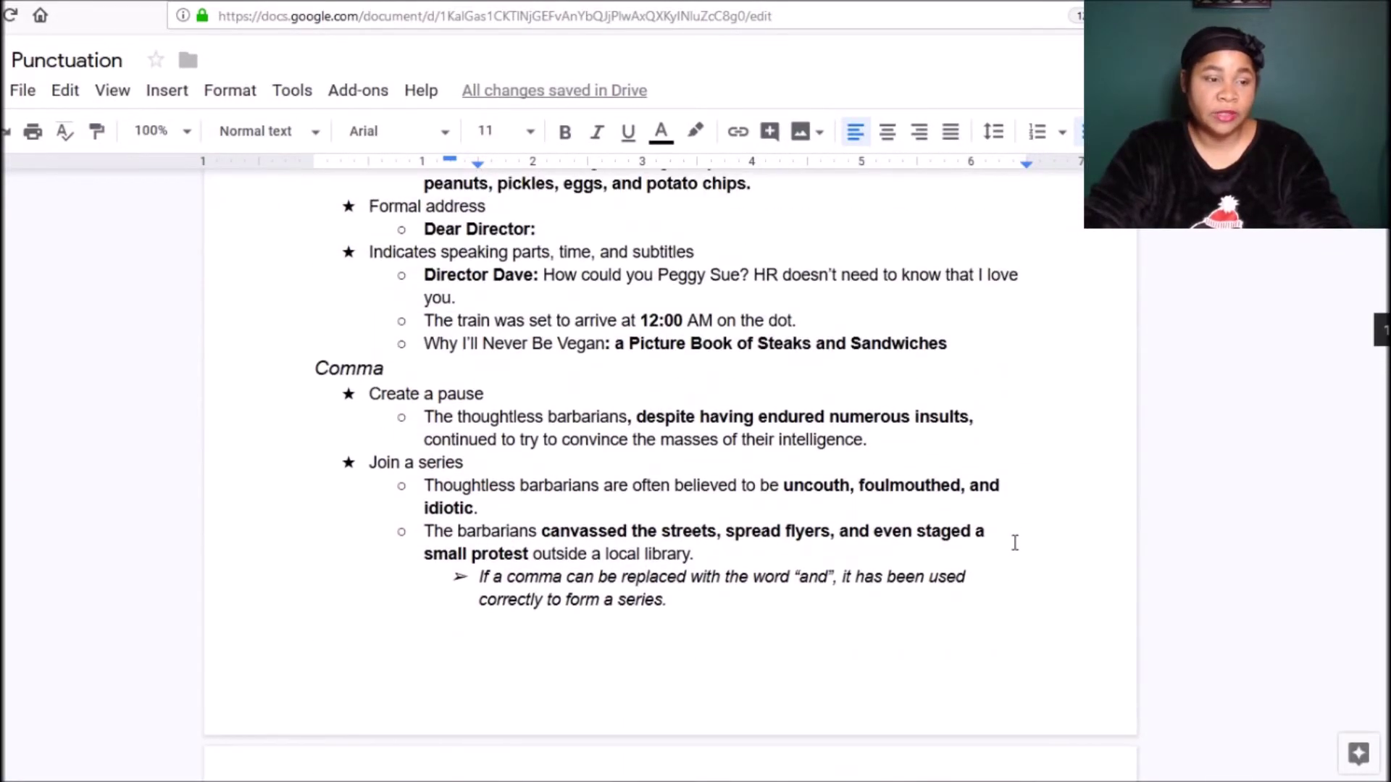
Step: Scroll past the Comma rules to the Dashes, Ellipsis and Exclamation Mark sections
scroll(1011, 544, down, 6)
scroll(1068, 566, down, 2)
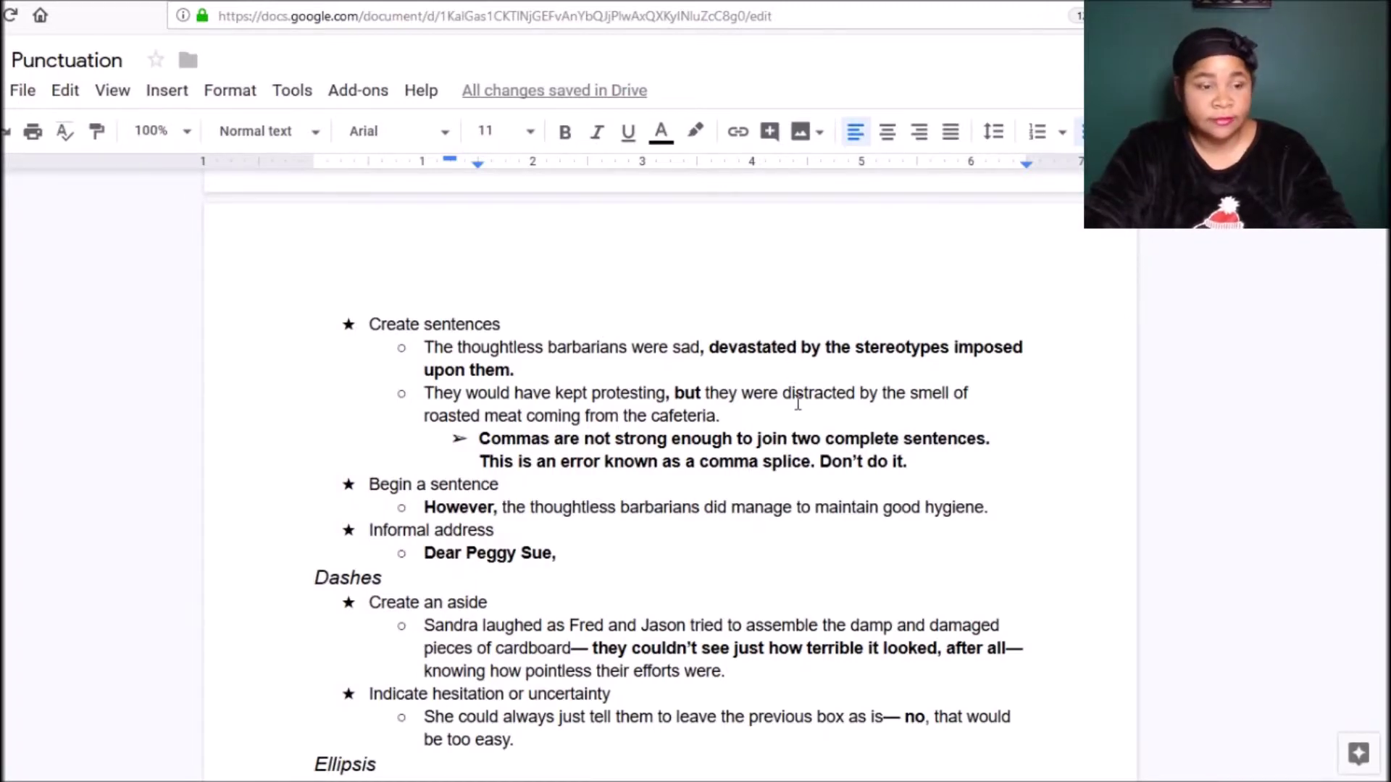
scroll(797, 403, down, 3)
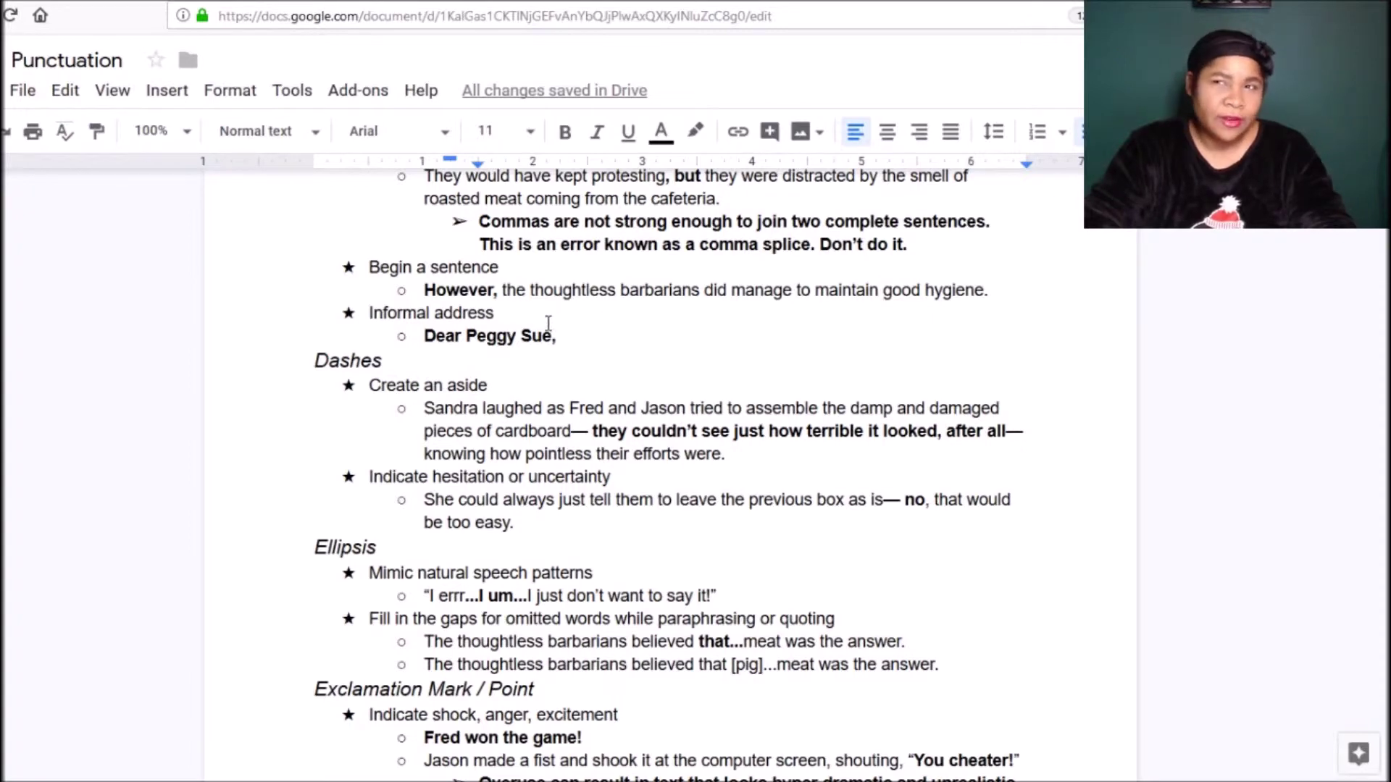
scroll(729, 343, up, 3)
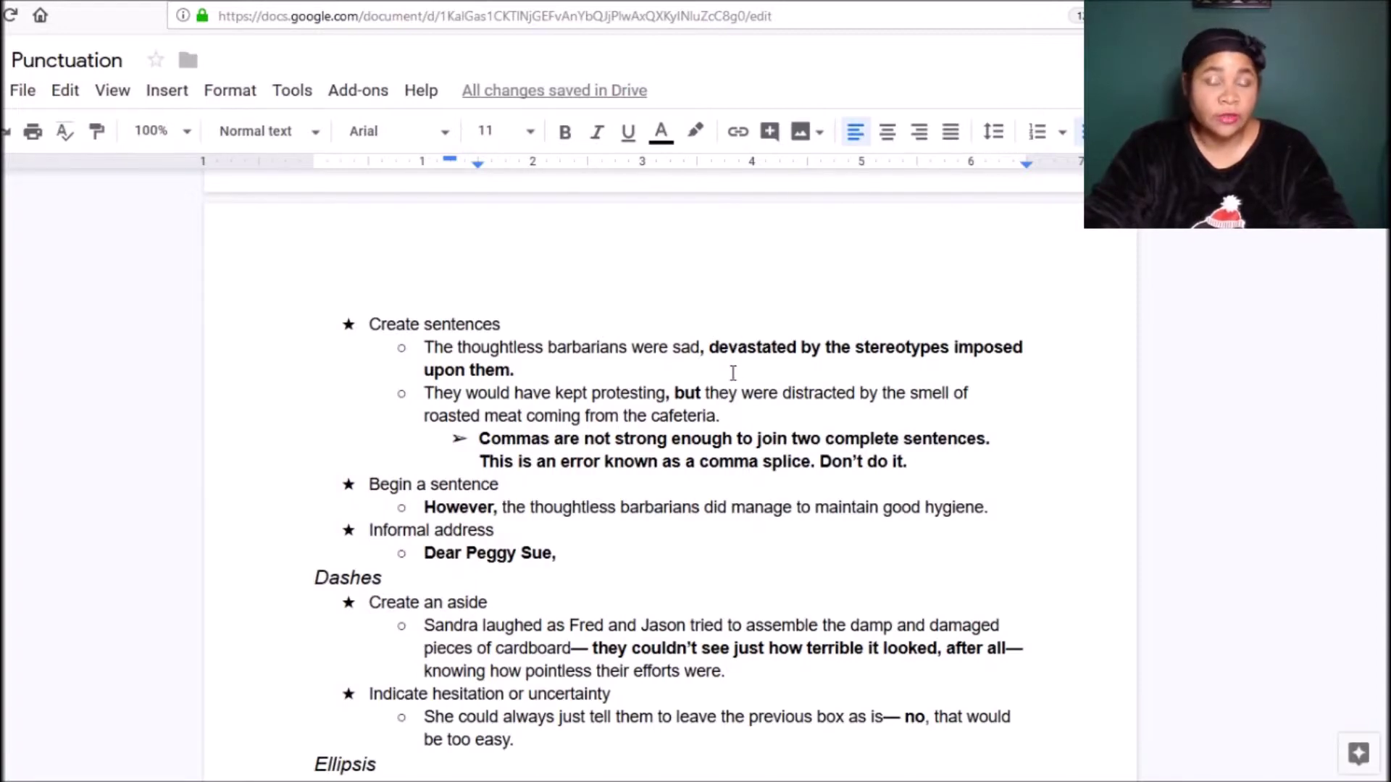
scroll(332, 373, down, 5)
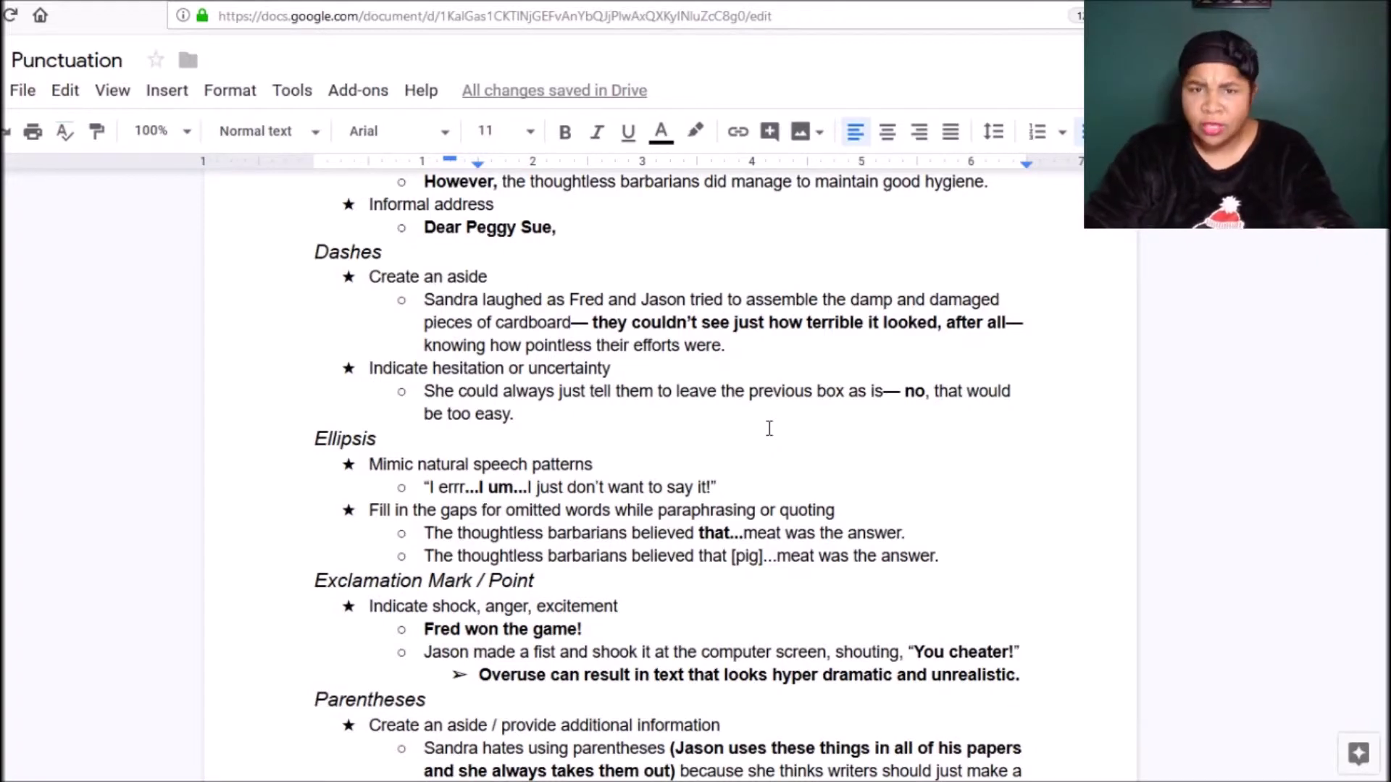
Step: Scroll down to bring the Question Mark and Quotation Marks sections into view
scroll(769, 429, down, 3)
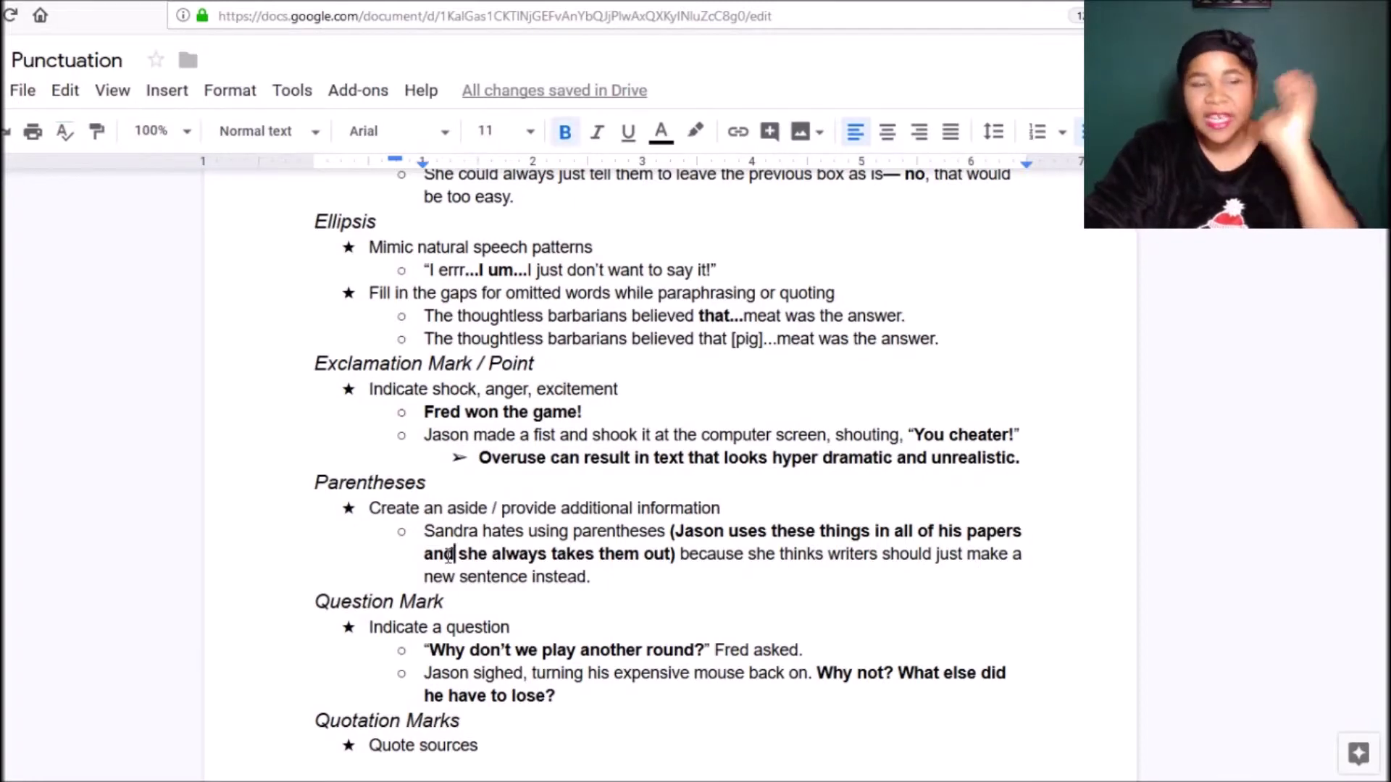
click(841, 391)
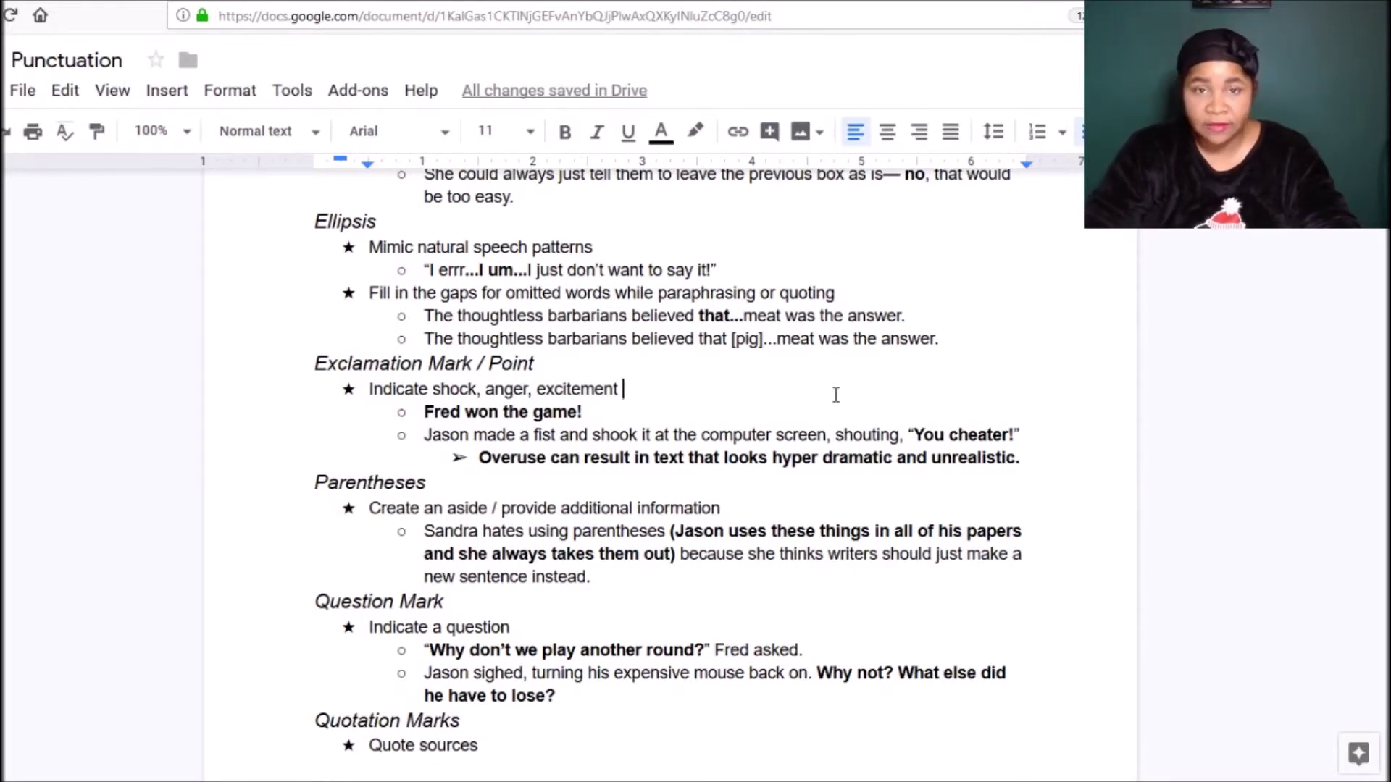
Step: Scroll to the Quotation Marks speech examples and place the cursor after the Quotation Marks heading
scroll(898, 420, down, 2)
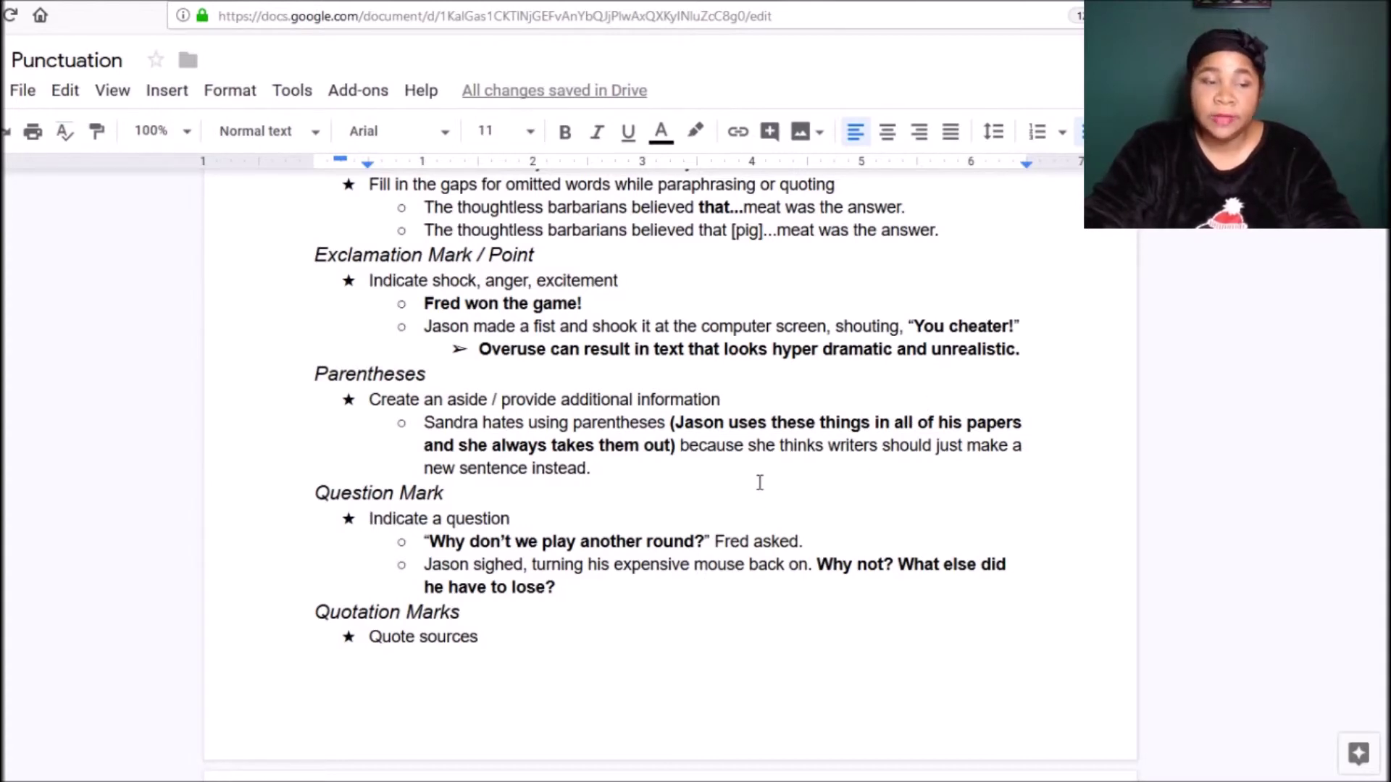
scroll(733, 537, down, 3)
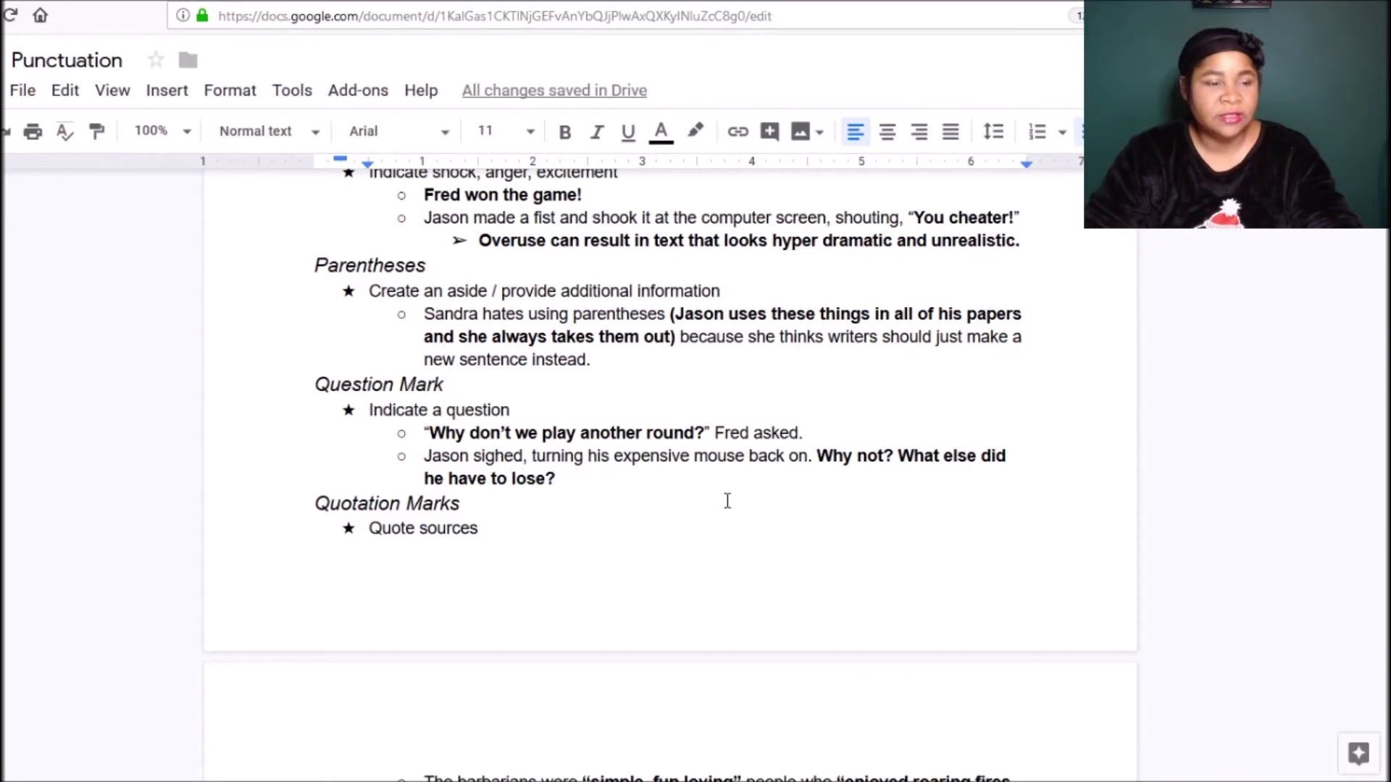
click(623, 505)
scroll(641, 464, down, 2)
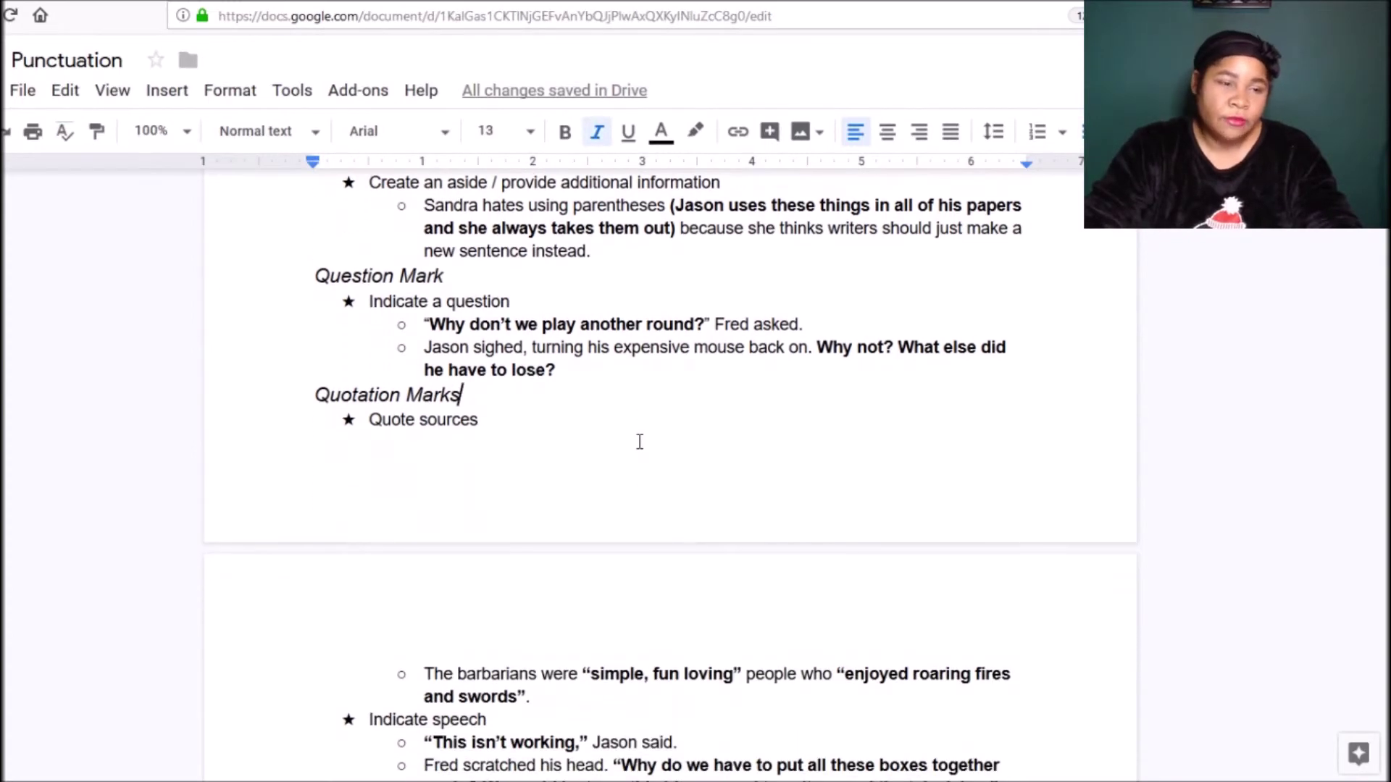
Step: Scroll past Quotation Marks to the Semicolon examples and the References / Further Reading heading
scroll(639, 422, down, 2)
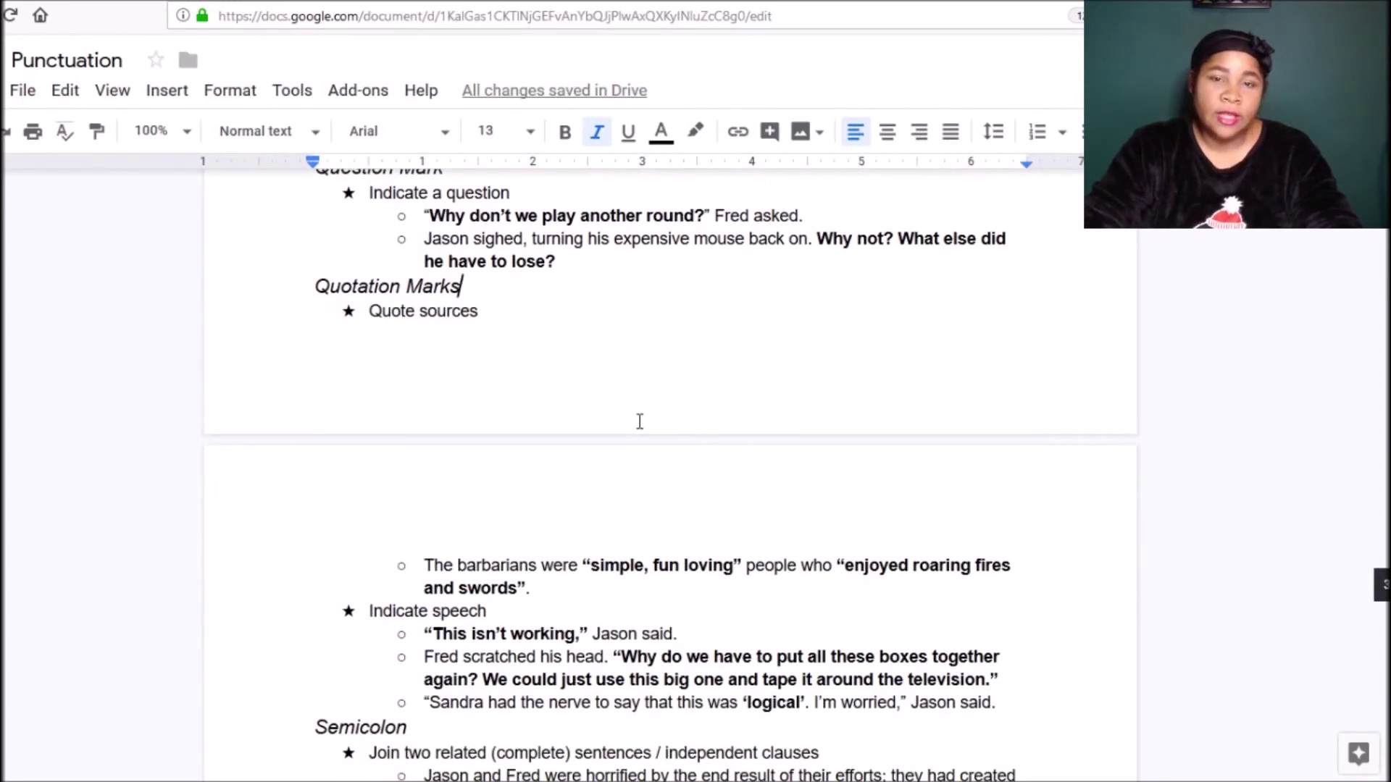
scroll(583, 392, up, 1)
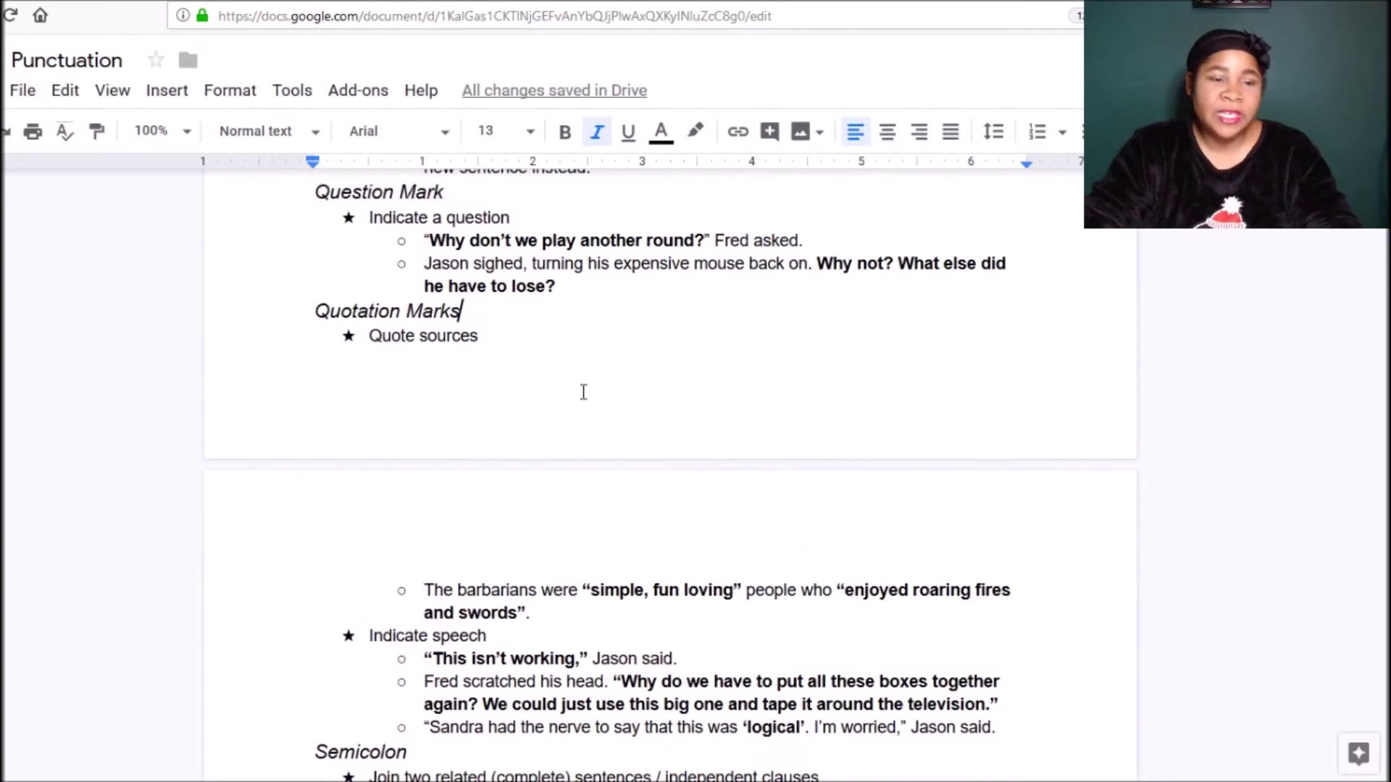
scroll(583, 392, up, 1)
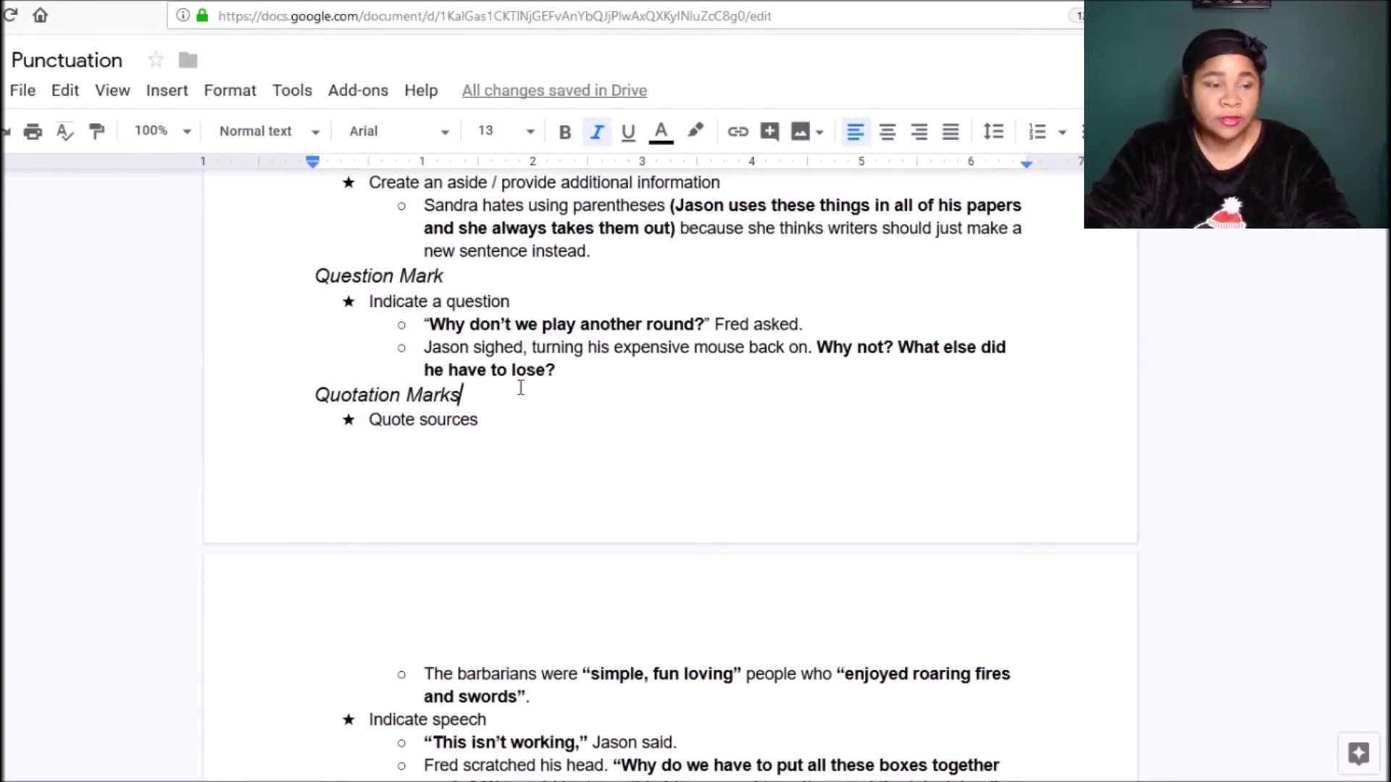
scroll(521, 388, down, 2)
scroll(767, 386, down, 3)
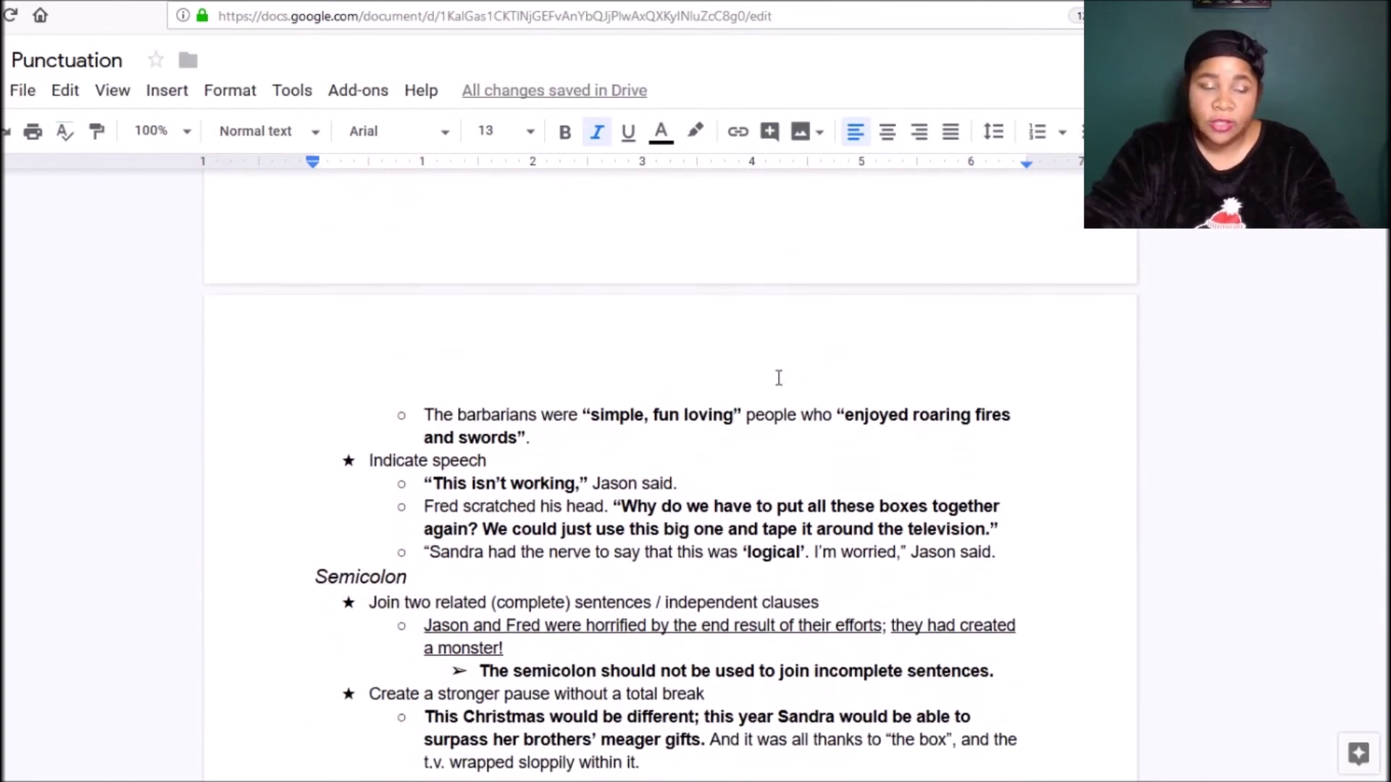
scroll(779, 377, up, 1)
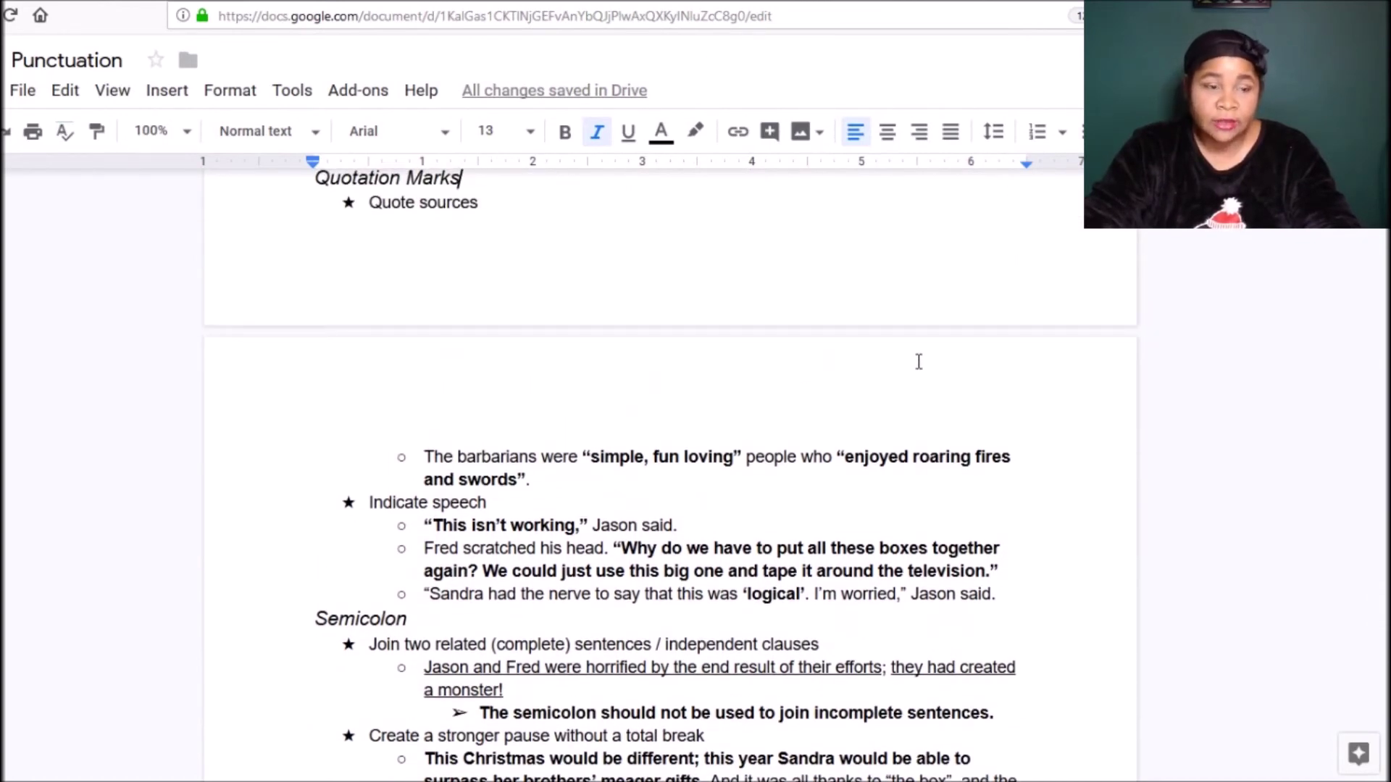
scroll(918, 361, down, 3)
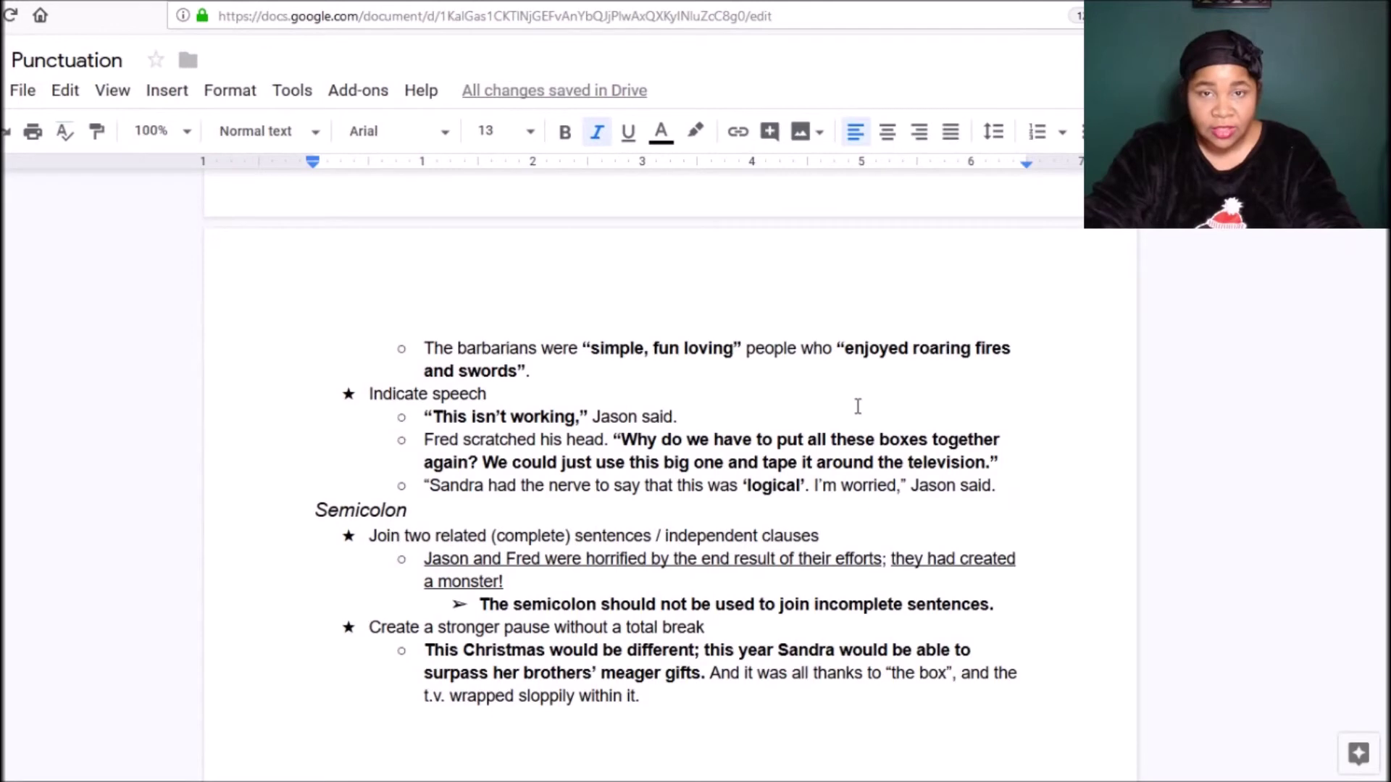
scroll(846, 414, down, 5)
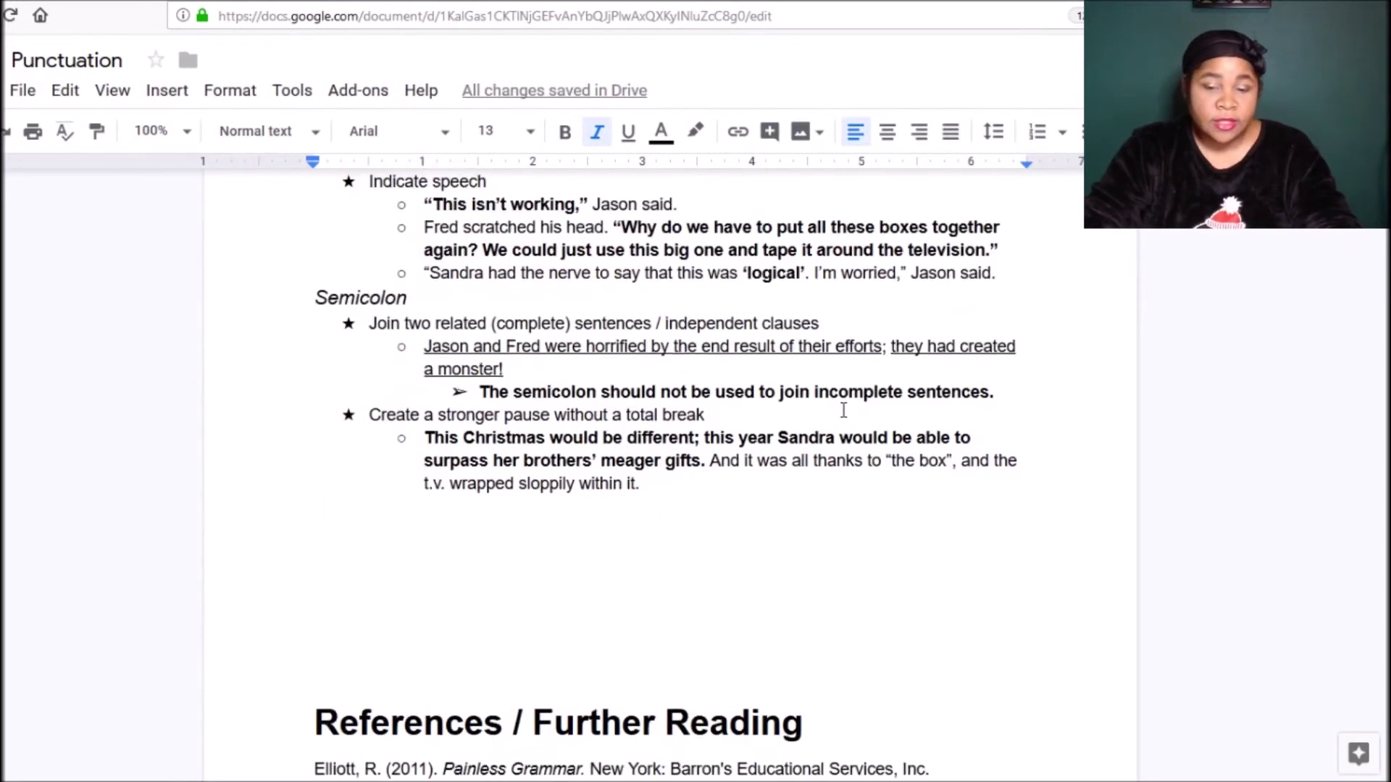
scroll(842, 408, up, 5)
scroll(843, 407, down, 5)
scroll(843, 410, up, 3)
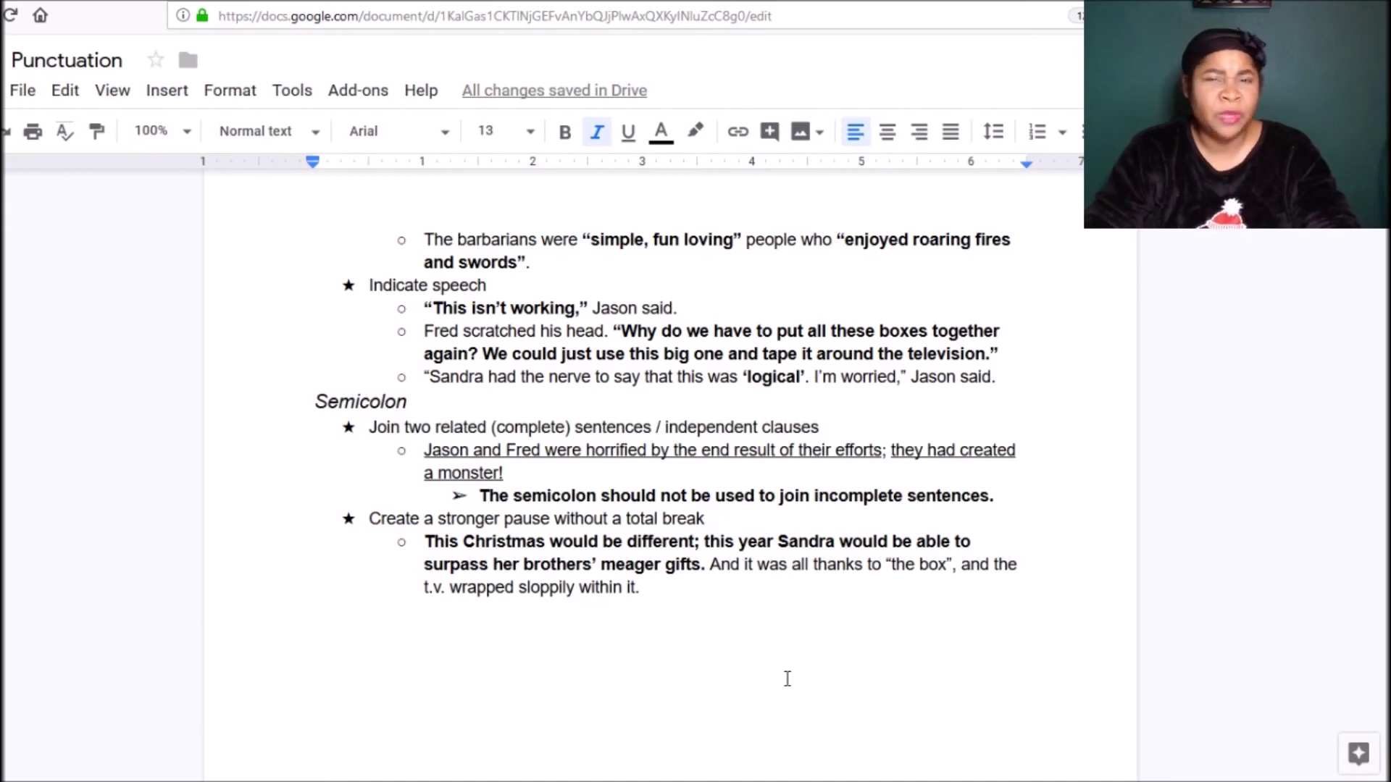
scroll(788, 679, up, 10)
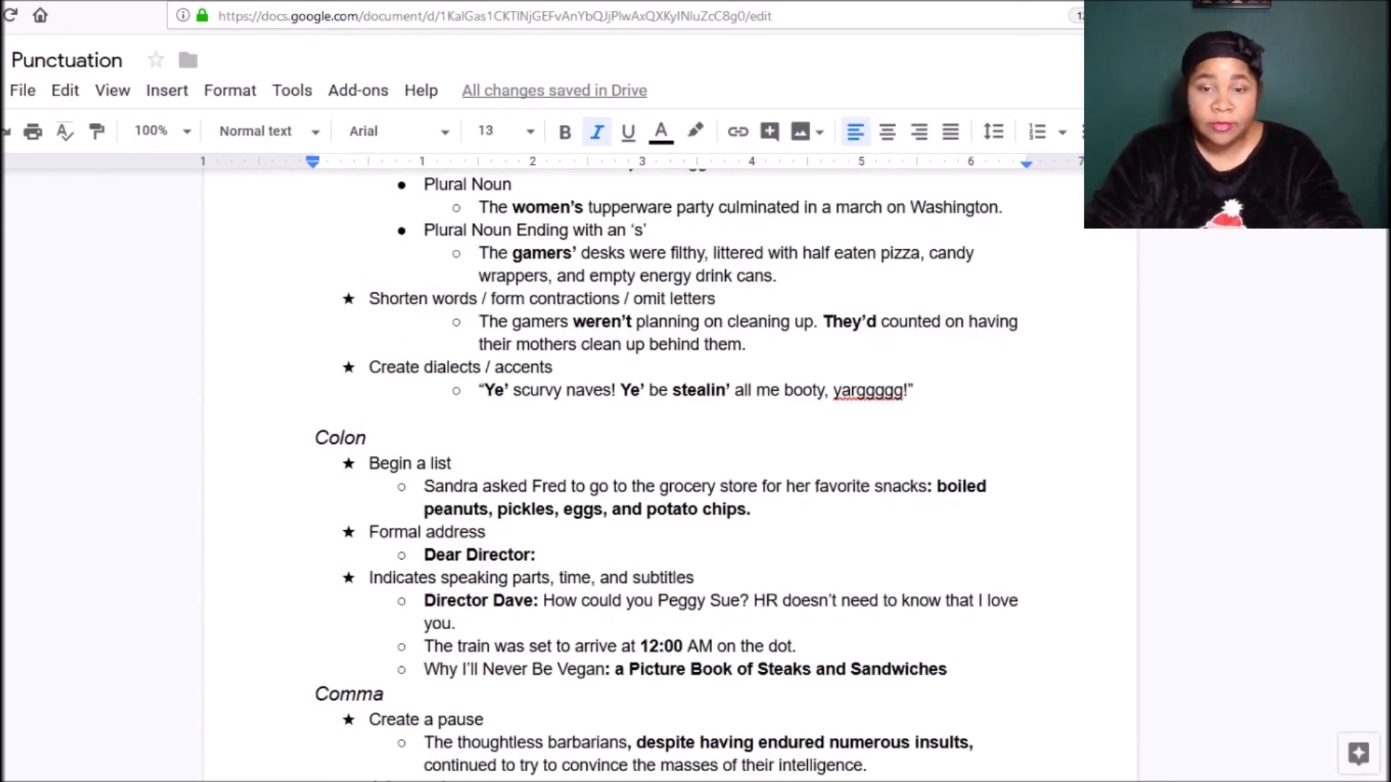